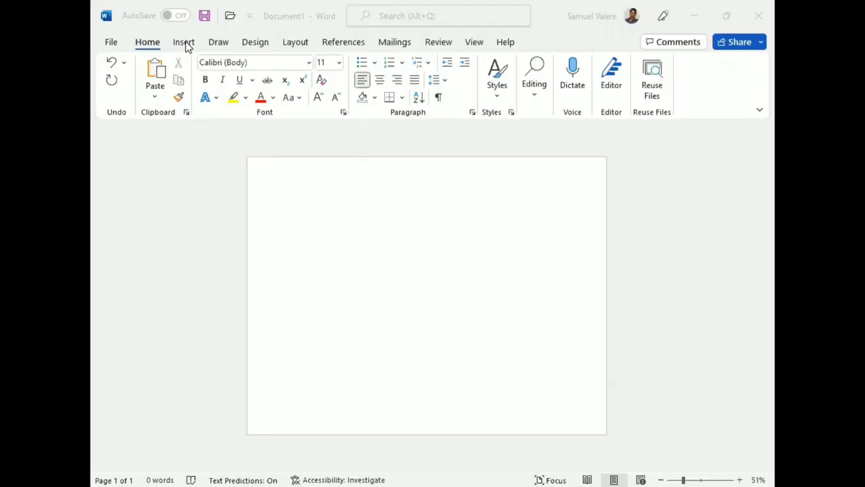
Draw a rectangle covering the whole page
{"action": "left_click", "coordinate": [185, 43]}
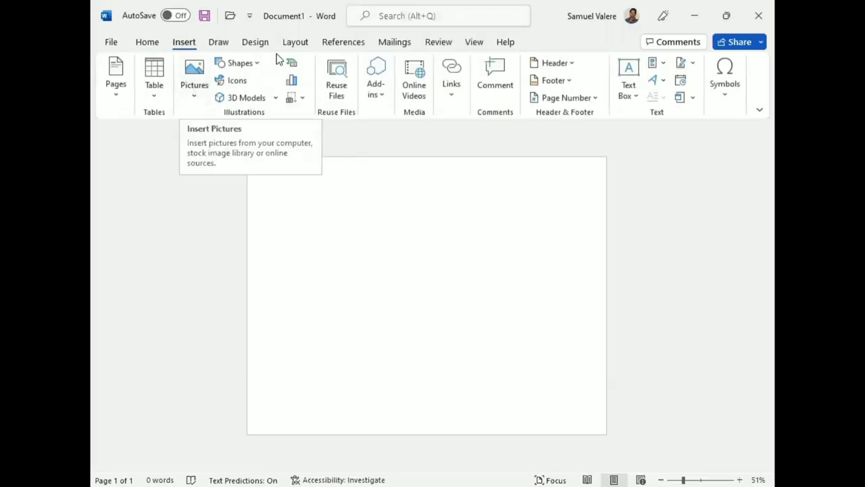
{"action": "left_click", "coordinate": [252, 63]}
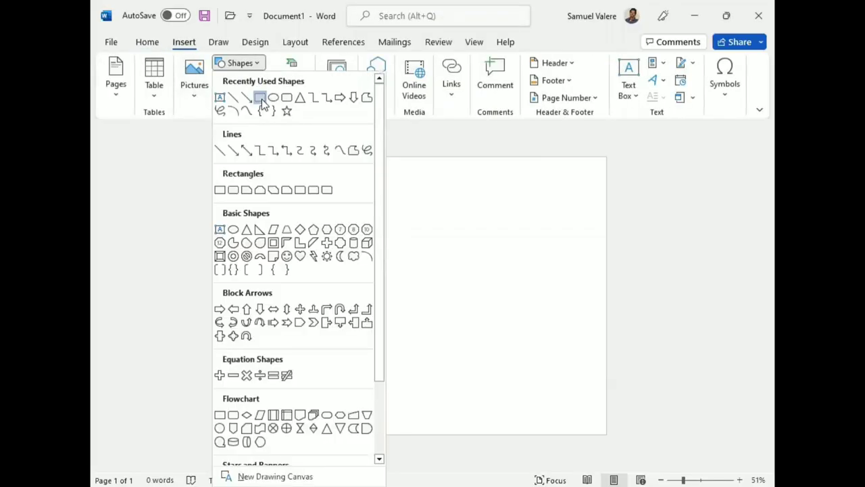
{"action": "left_click", "coordinate": [261, 189]}
{"action": "left_click_drag", "start_coordinate": [247, 157], "coordinate": [448, 338]}
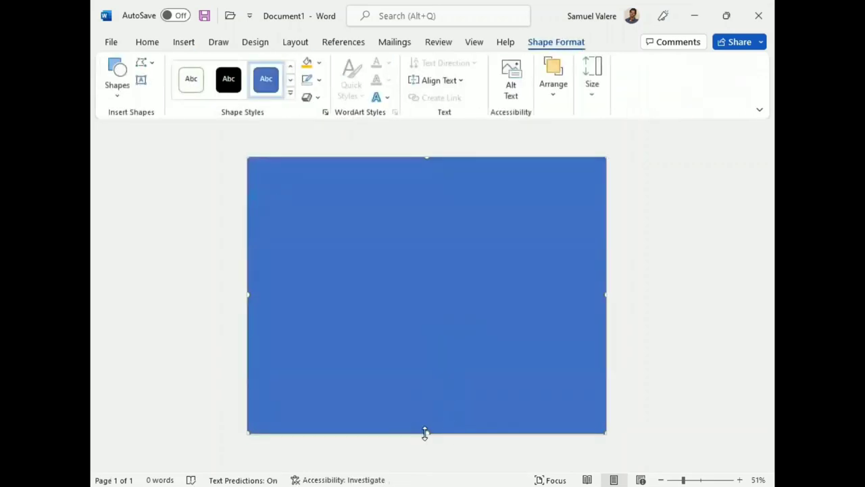
Remove the page rectangle's outline and fill it with white
{"action": "left_click", "coordinate": [319, 79]}
{"action": "left_click", "coordinate": [319, 61]}
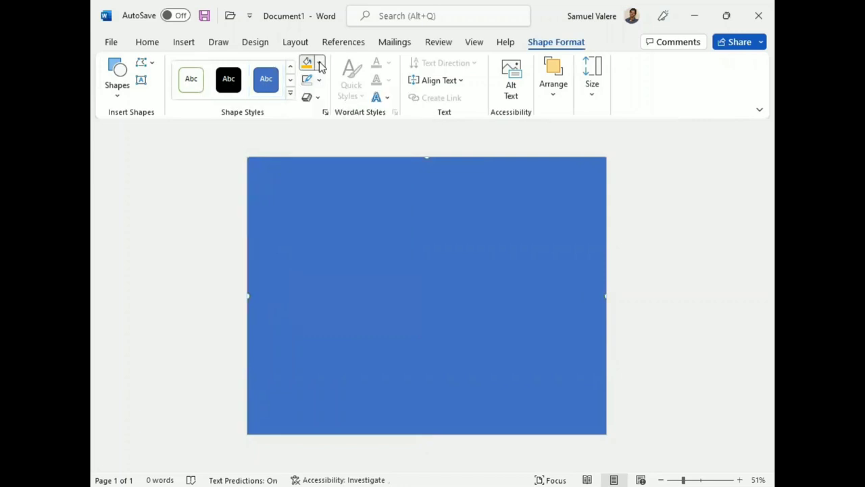
{"action": "left_click", "coordinate": [319, 62]}
{"action": "left_click", "coordinate": [305, 96]}
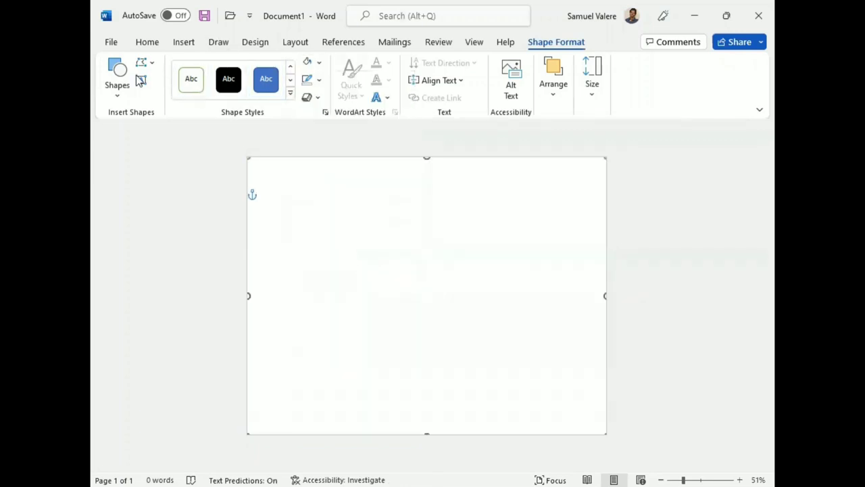
{"action": "left_click", "coordinate": [116, 89]}
Draw a tall rectangle at the left edge reaching from the page's top to its bottom
{"action": "left_click", "coordinate": [151, 129]}
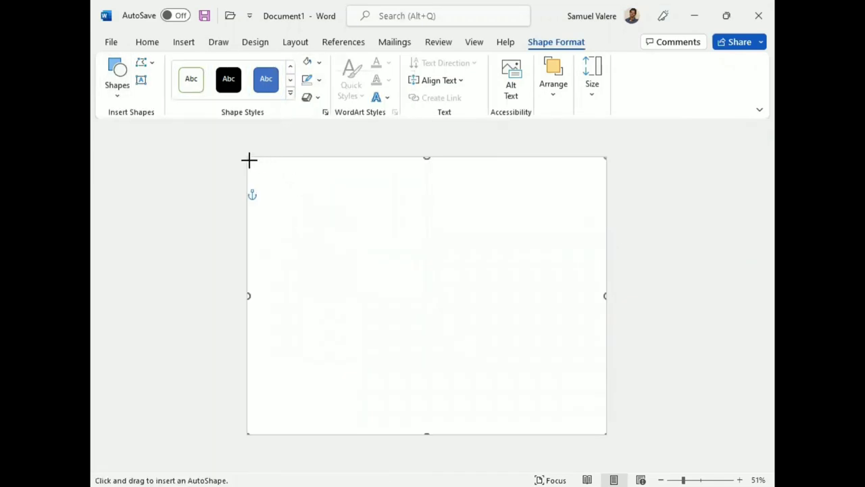
{"action": "left_click_drag", "start_coordinate": [249, 160], "coordinate": [329, 431]}
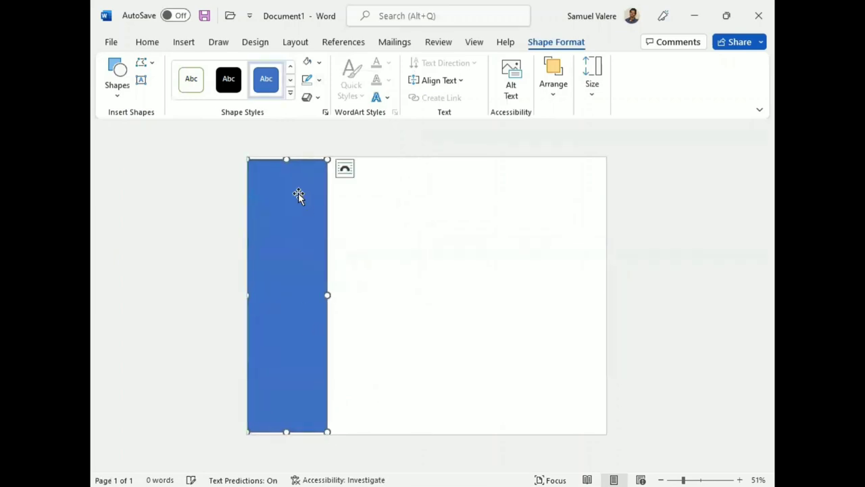
{"action": "left_click_drag", "start_coordinate": [286, 158], "coordinate": [286, 154]}
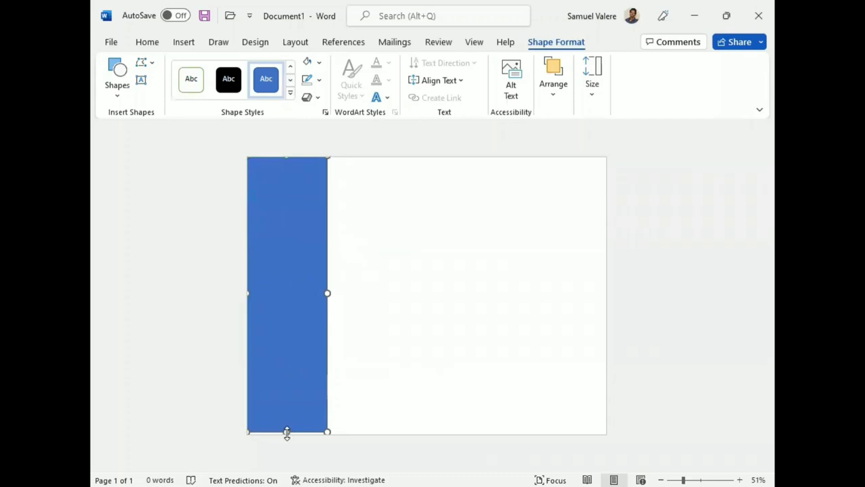
{"action": "left_click_drag", "start_coordinate": [286, 431], "coordinate": [288, 434]}
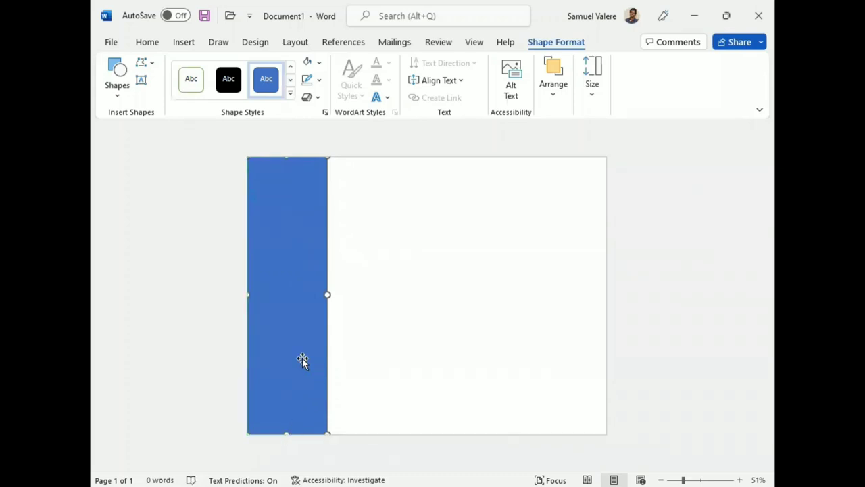
Slant the stripe by pulling its right corners left, then place a copy slightly further right
{"action": "right_click", "coordinate": [312, 300]}
{"action": "left_click", "coordinate": [365, 263]}
{"action": "left_click_drag", "start_coordinate": [326, 157], "coordinate": [289, 159]}
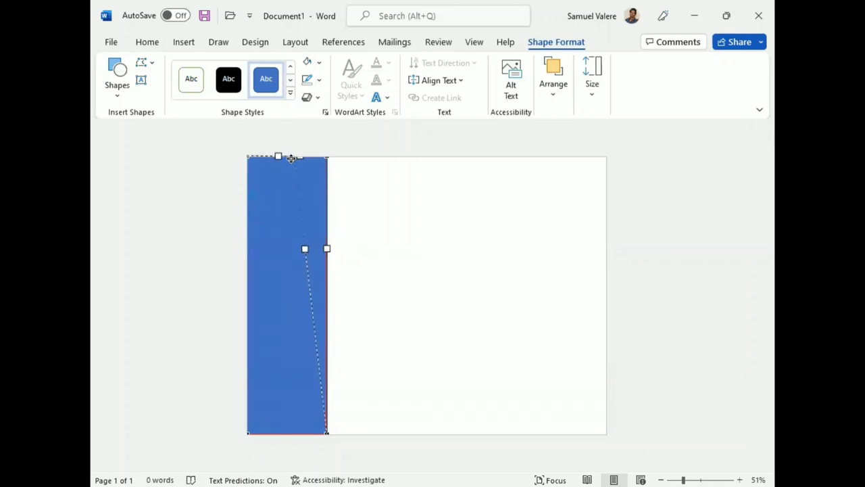
{"action": "left_click_drag", "start_coordinate": [289, 158], "coordinate": [285, 157]}
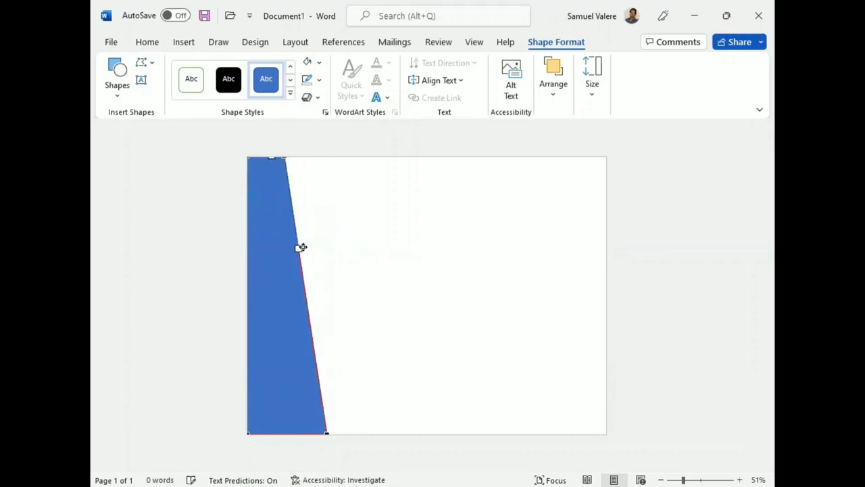
{"action": "left_click_drag", "start_coordinate": [326, 433], "coordinate": [313, 433]}
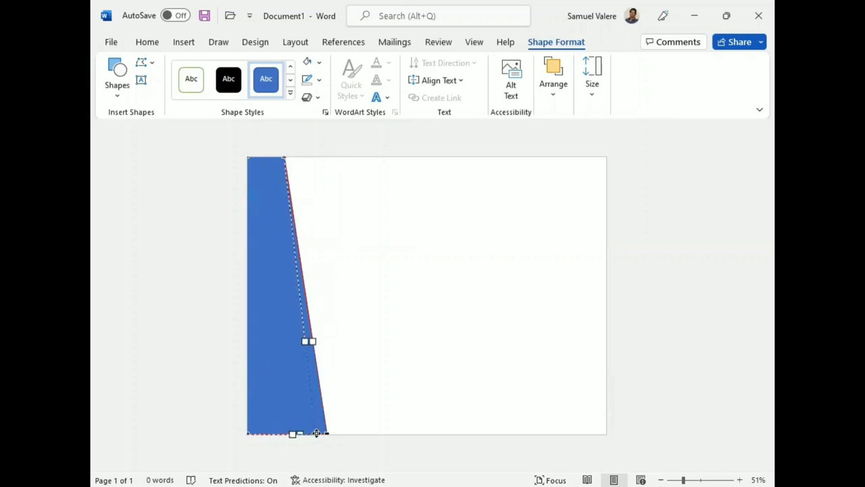
{"action": "left_click_drag", "start_coordinate": [313, 433], "coordinate": [315, 433]}
{"action": "left_click", "coordinate": [284, 316]}
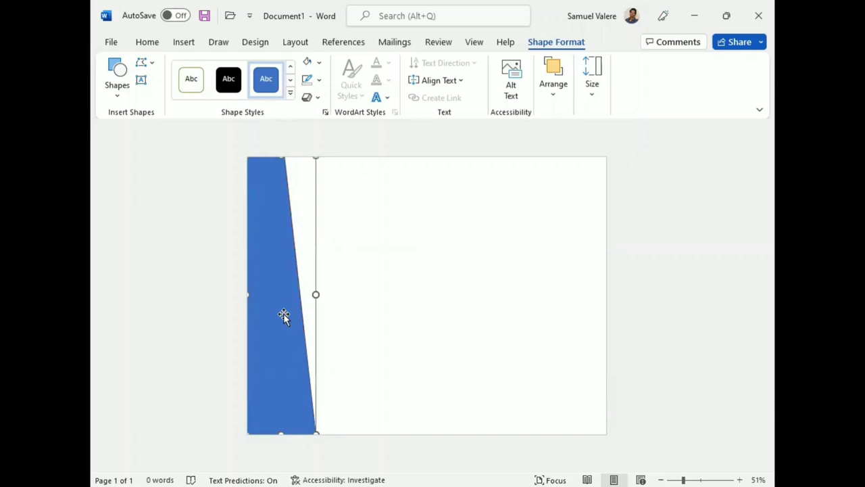
{"action": "mouse_move", "coordinate": [282, 314]}
{"action": "left_mouse_down"}
{"action": "mouse_move", "coordinate": [270, 308]}
{"action": "mouse_move", "coordinate": [343, 295]}
{"action": "left_mouse_up"}
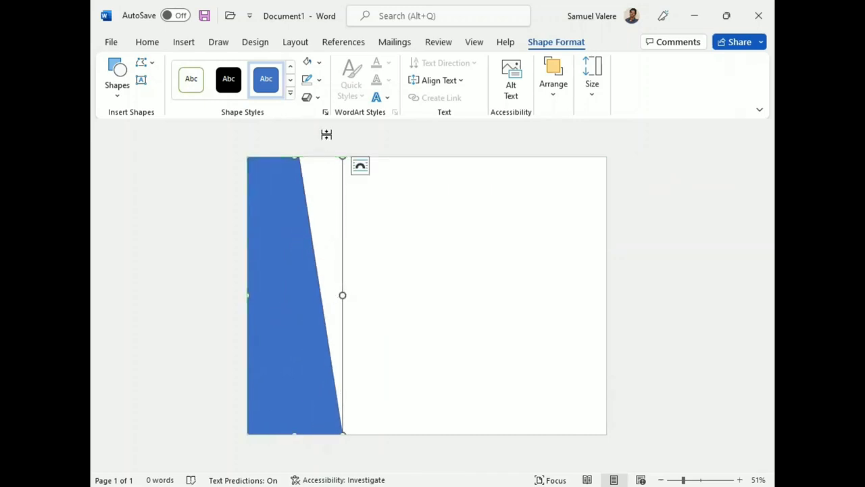
Give the offset stripe no outline and a dark gold linear gradient fill
{"action": "left_click", "coordinate": [312, 80]}
{"action": "left_click", "coordinate": [316, 227]}
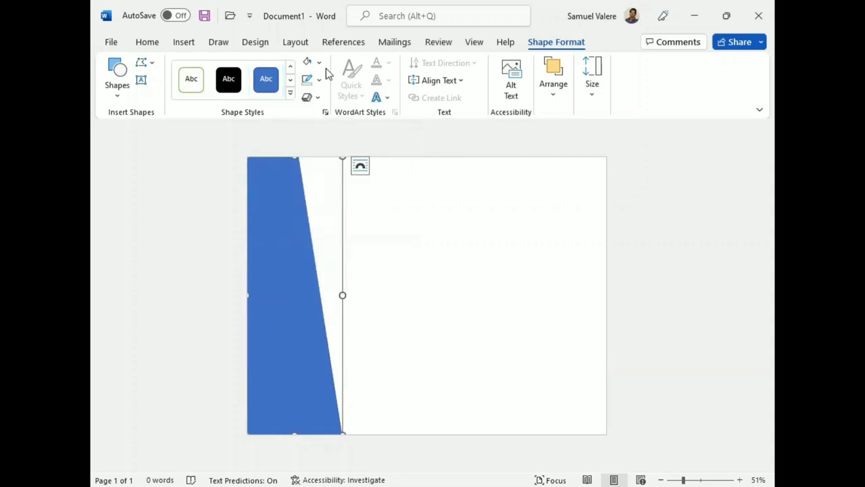
{"action": "left_click", "coordinate": [313, 62]}
{"action": "left_click", "coordinate": [327, 188]}
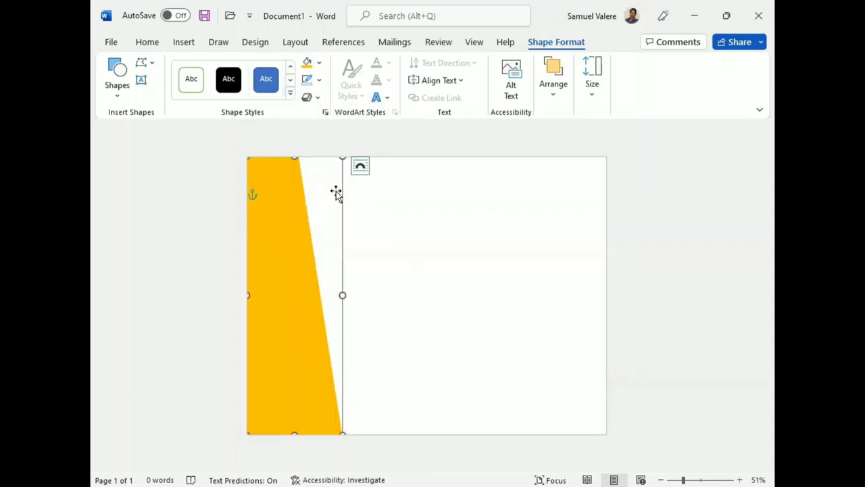
{"action": "left_click", "coordinate": [318, 62]}
{"action": "mouse_move", "coordinate": [406, 274]}
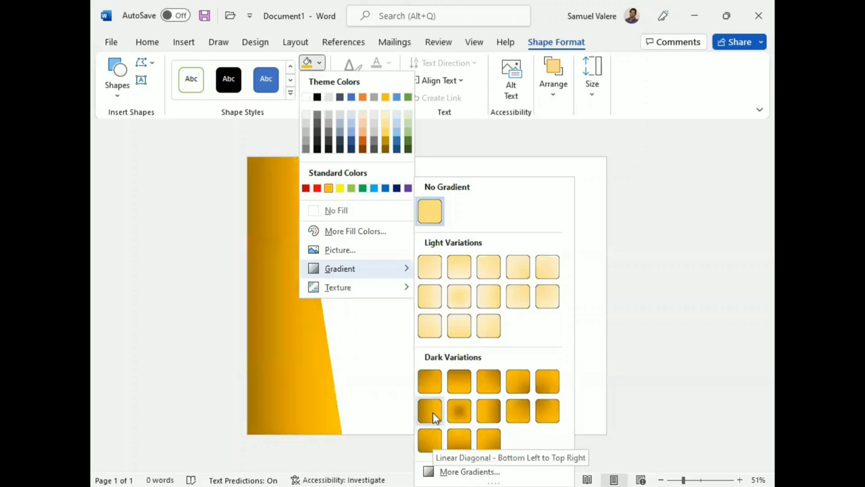
{"action": "left_click", "coordinate": [485, 413]}
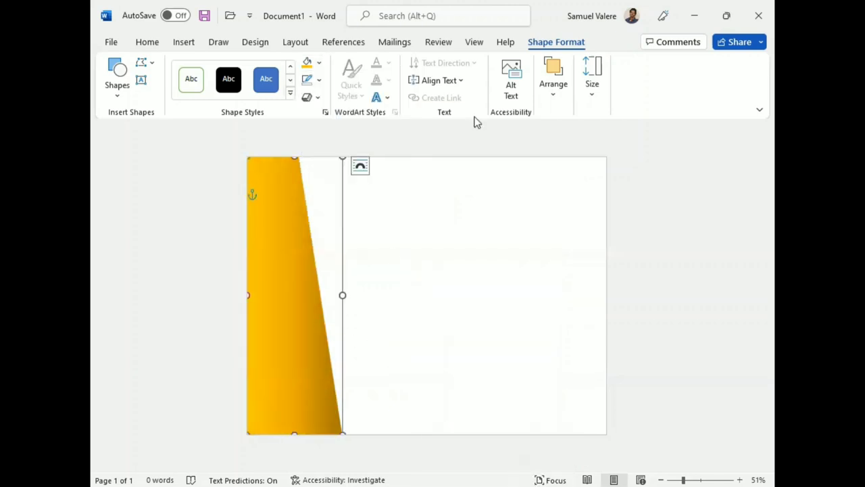
Send the gold stripe backward behind the blue stripe
{"action": "left_click", "coordinate": [556, 98]}
{"action": "left_click", "coordinate": [656, 156]}
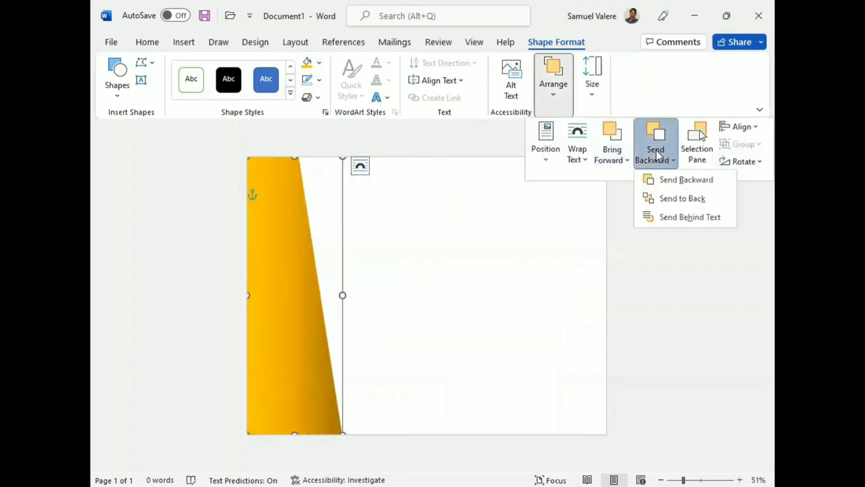
{"action": "left_click", "coordinate": [678, 181]}
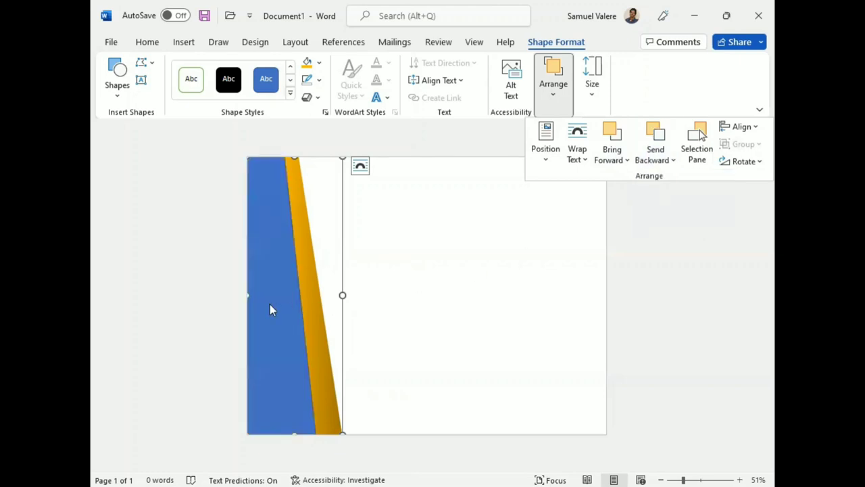
{"action": "left_click", "coordinate": [269, 304]}
Make the blue stripe black with no outline and align it to the left edge
{"action": "left_click", "coordinate": [319, 62]}
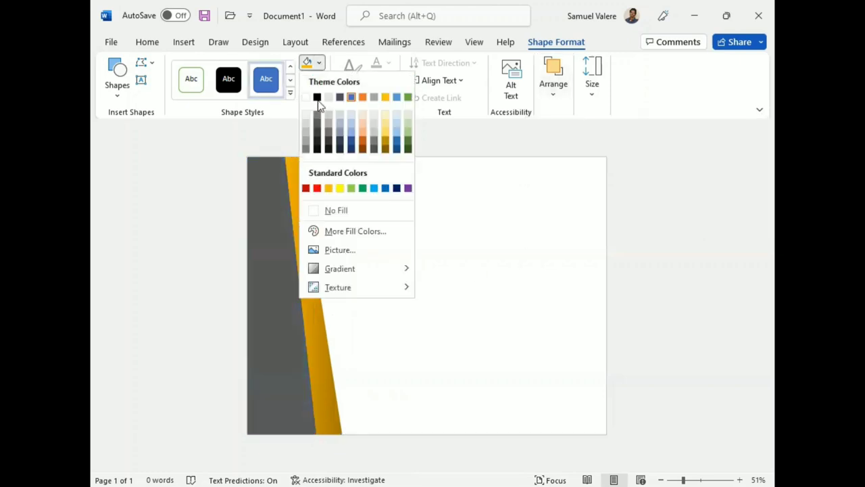
{"action": "left_click", "coordinate": [317, 96]}
{"action": "left_click", "coordinate": [321, 86]}
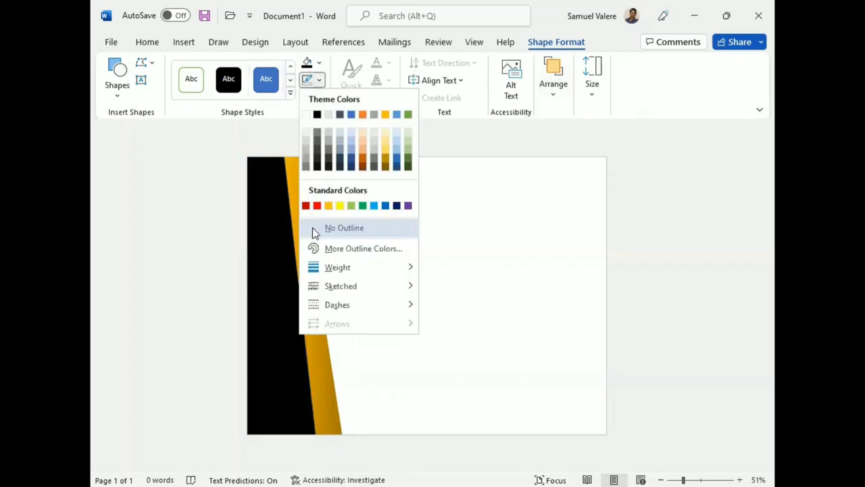
{"action": "left_click", "coordinate": [314, 227]}
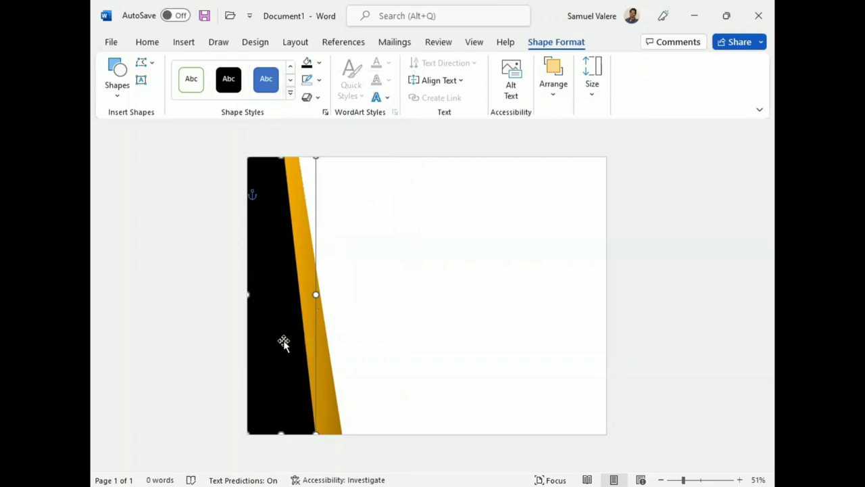
{"action": "left_click_drag", "start_coordinate": [285, 346], "coordinate": [270, 329]}
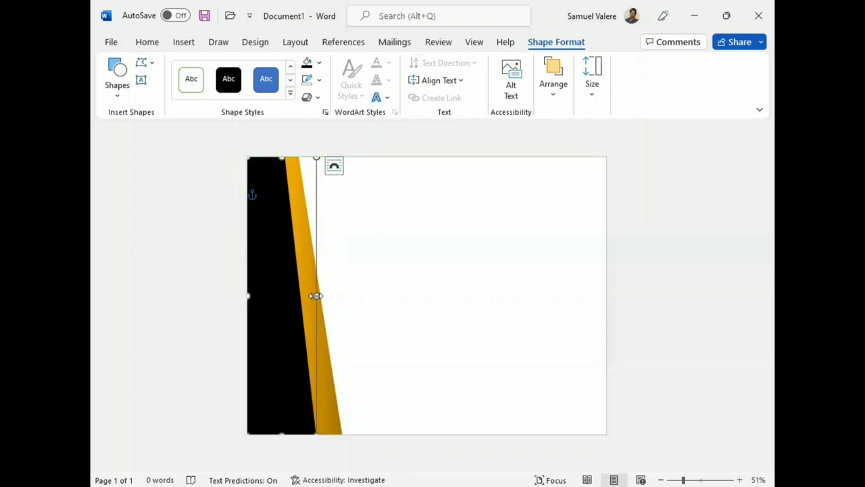
Widen the black stripe behind the gold band so black borders it on both sides
{"action": "left_click_drag", "start_coordinate": [315, 295], "coordinate": [363, 296]}
{"action": "left_click", "coordinate": [557, 88]}
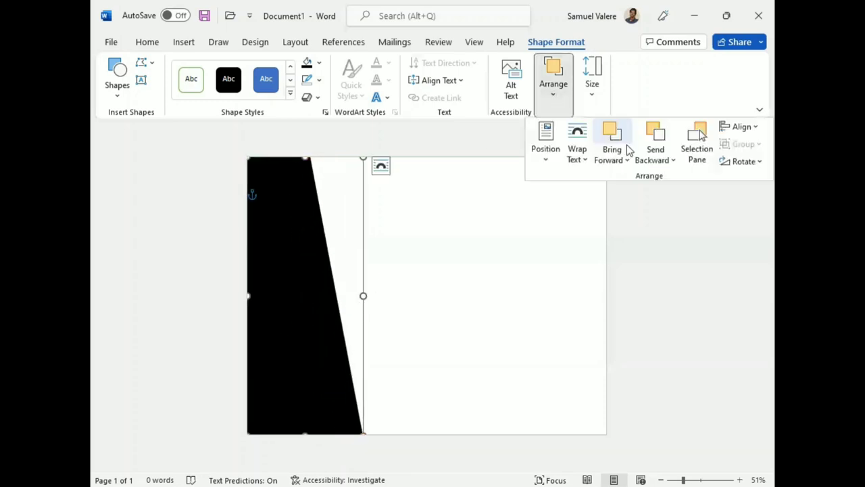
{"action": "left_click", "coordinate": [656, 135]}
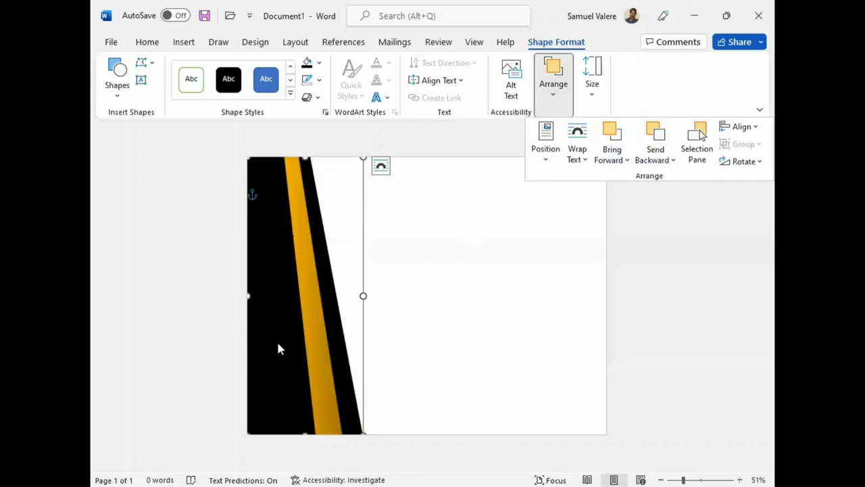
{"action": "left_click_drag", "start_coordinate": [363, 295], "coordinate": [321, 294]}
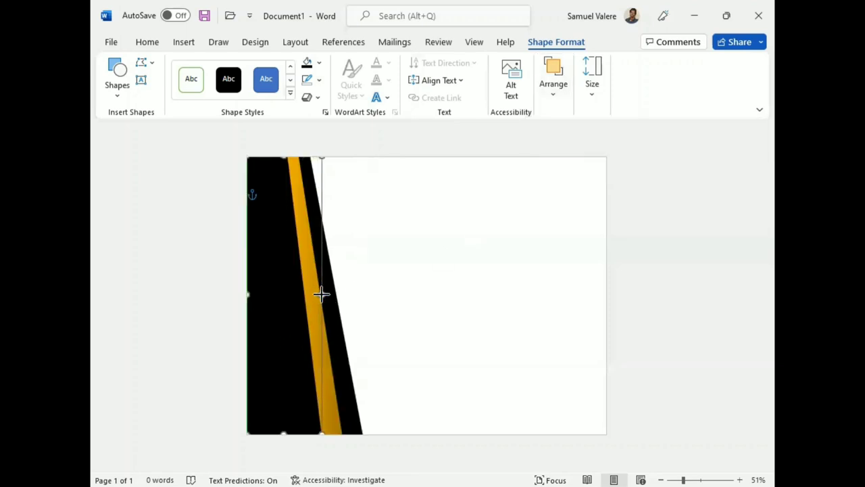
{"action": "left_click", "coordinate": [356, 331]}
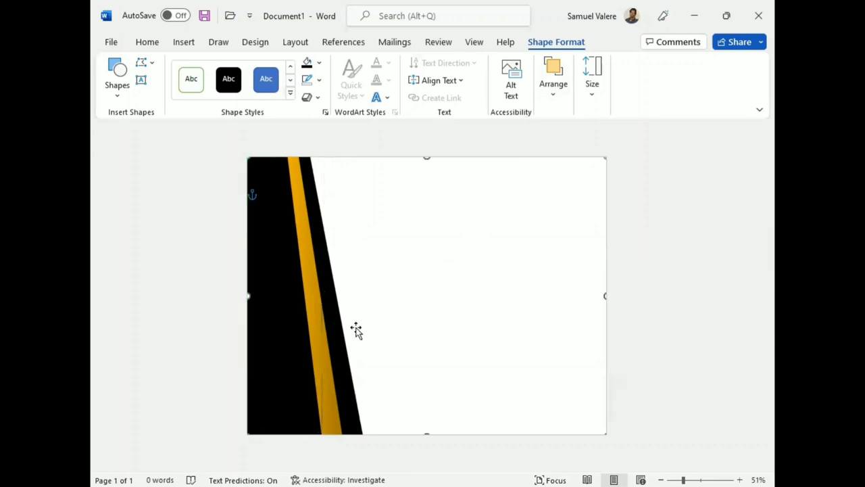
{"action": "left_click", "coordinate": [324, 357]}
Edit the black band's points, pulling its bottom-right corner slightly left toward the gold stripe
{"action": "right_click", "coordinate": [322, 402]}
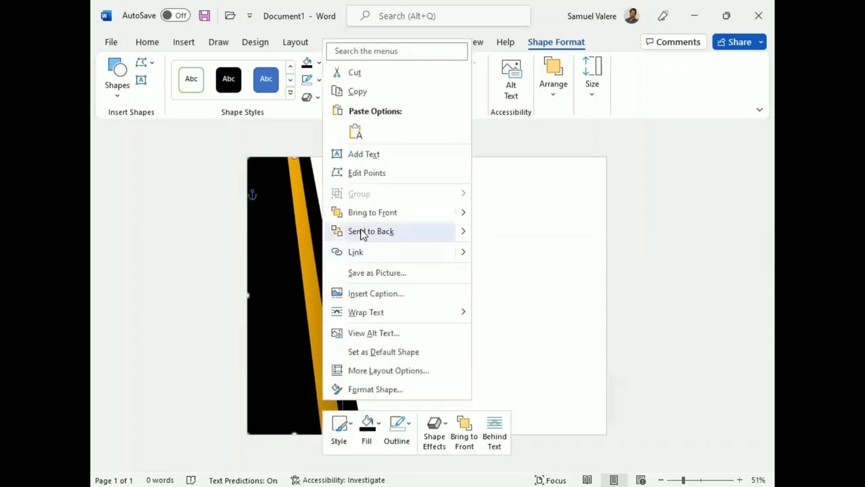
{"action": "left_click", "coordinate": [376, 177]}
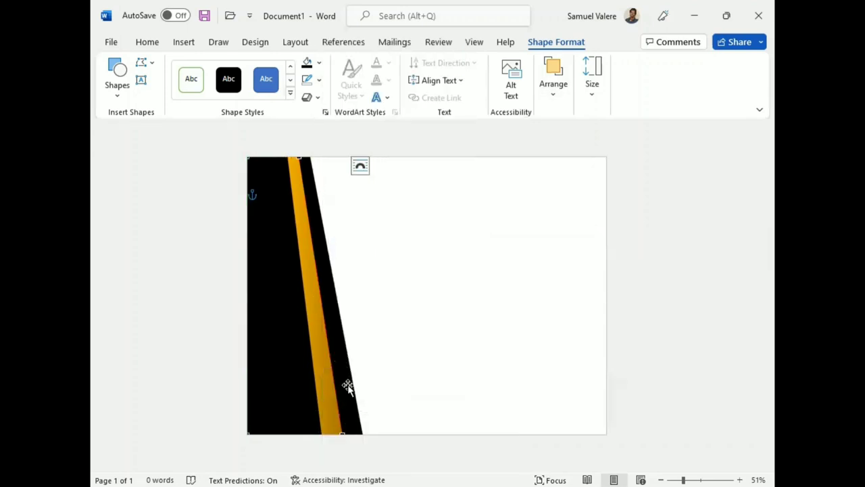
{"action": "left_click", "coordinate": [339, 433]}
{"action": "left_click", "coordinate": [339, 428]}
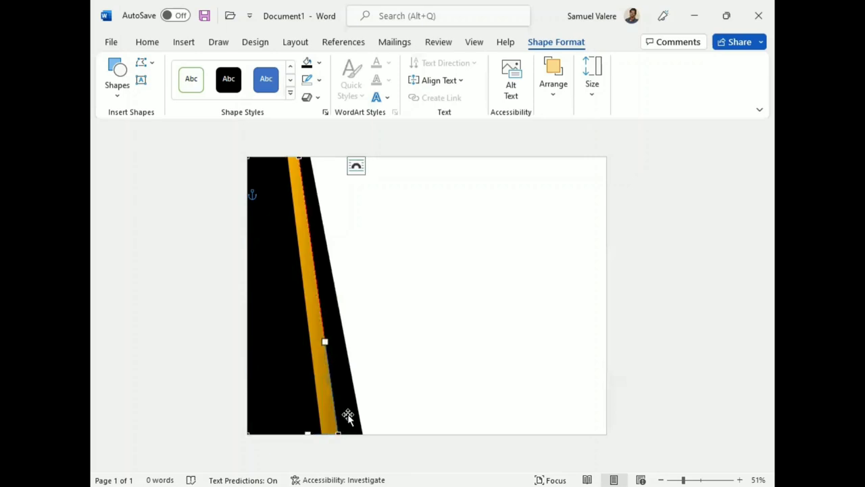
{"action": "left_click", "coordinate": [349, 417]}
{"action": "right_click", "coordinate": [348, 418]}
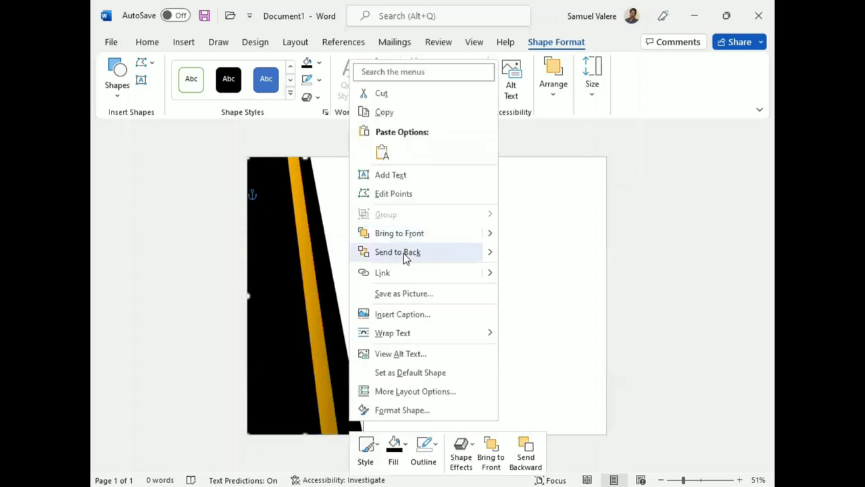
{"action": "left_click", "coordinate": [396, 195]}
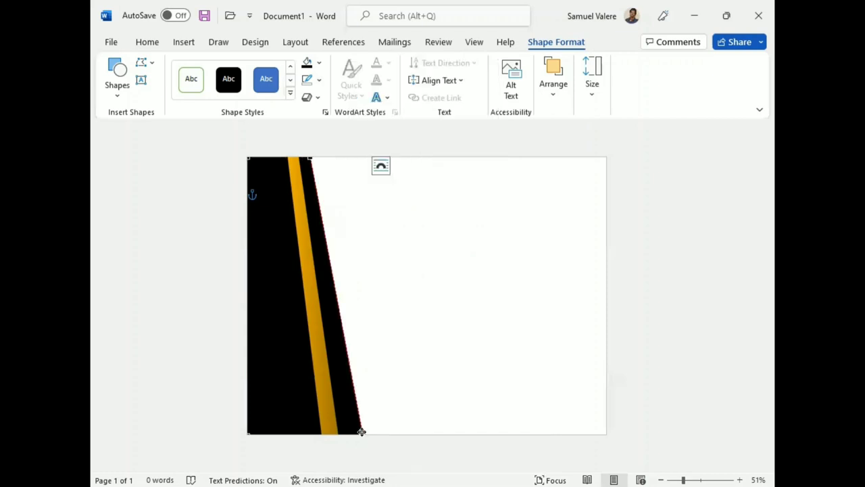
{"action": "left_click", "coordinate": [362, 431]}
{"action": "left_click_drag", "start_coordinate": [359, 431], "coordinate": [357, 432]}
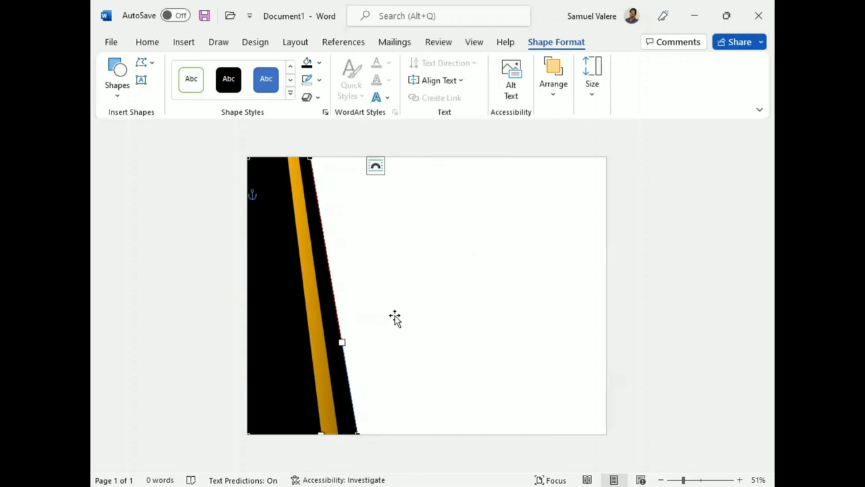
{"action": "left_click", "coordinate": [396, 317]}
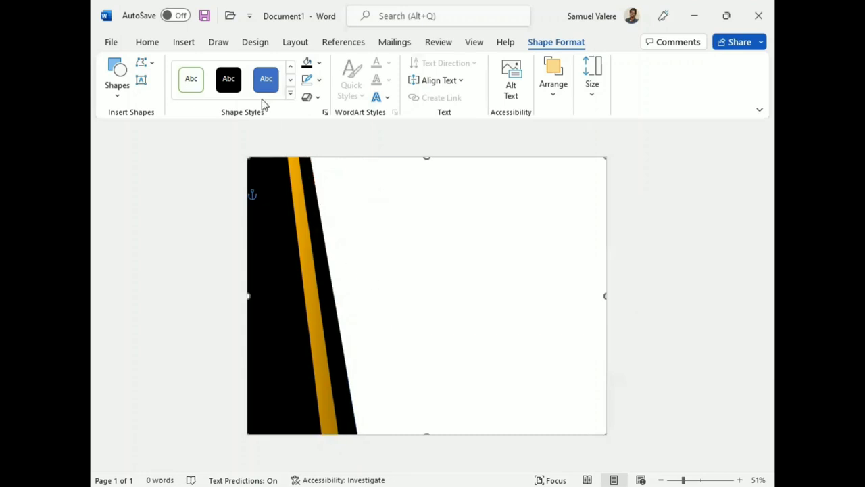
{"action": "left_click", "coordinate": [184, 42]}
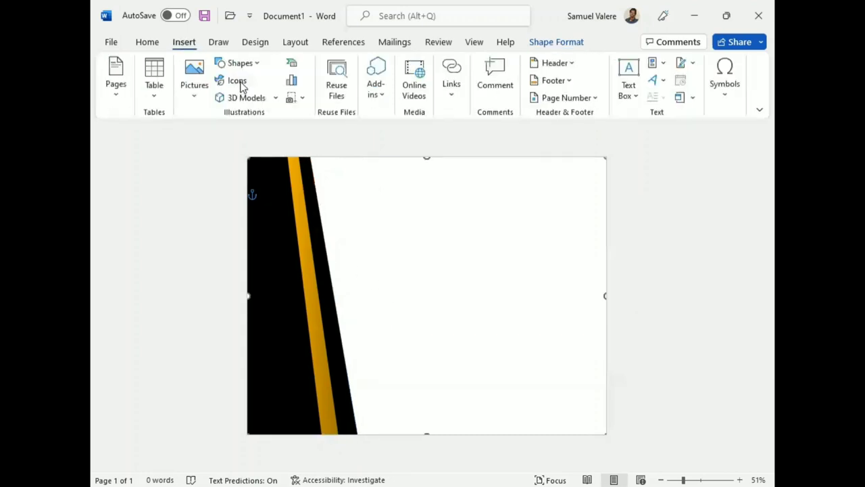
Insert the rosette badge picture from this computer and change its text wrapping
{"action": "left_click", "coordinate": [195, 95]}
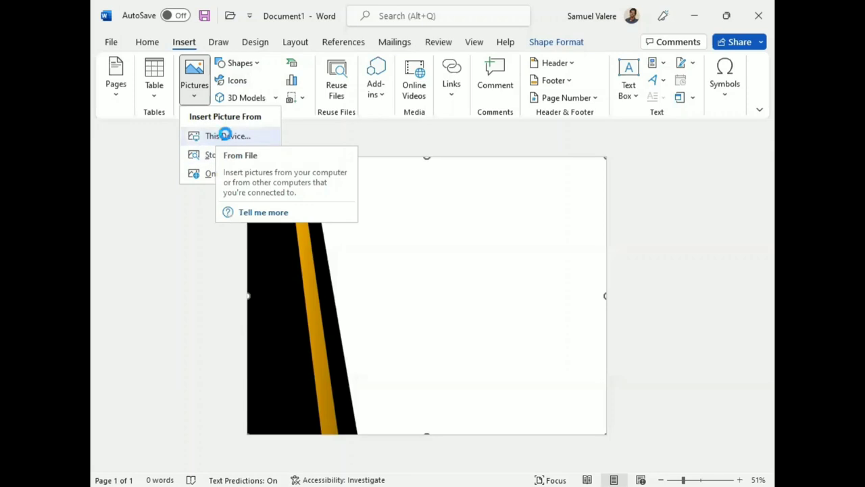
{"action": "left_click", "coordinate": [240, 137]}
{"action": "double_click", "coordinate": [367, 256]}
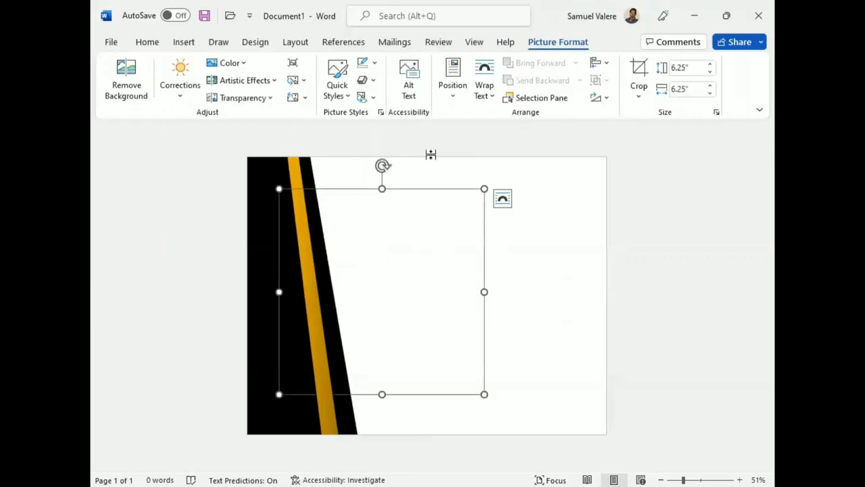
{"action": "left_click", "coordinate": [487, 95]}
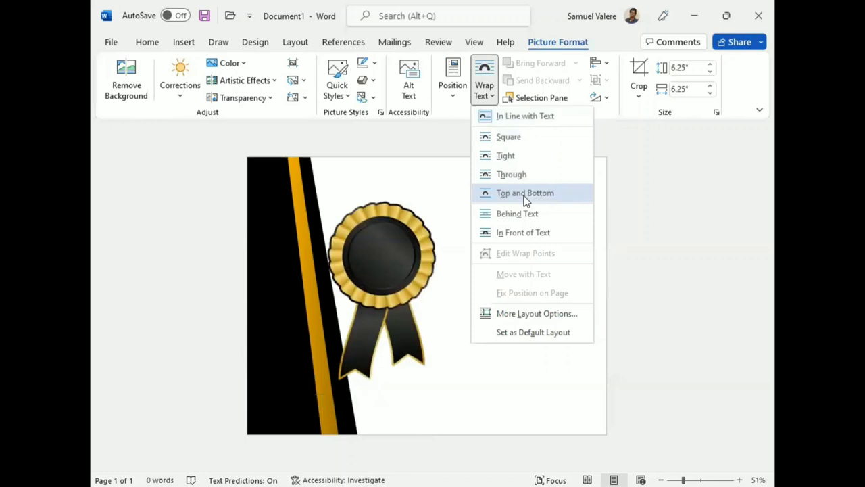
{"action": "left_click", "coordinate": [407, 258]}
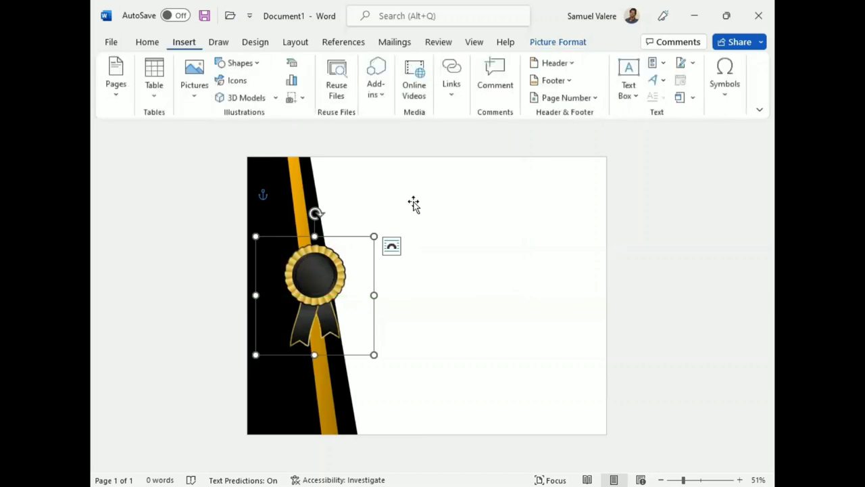
Draw a text box near the top of the page and start typing the title
{"action": "left_click", "coordinate": [196, 100]}
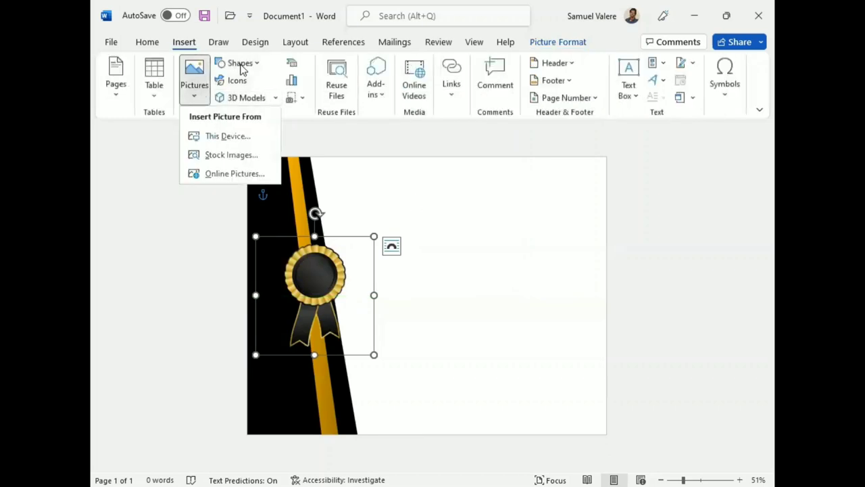
{"action": "left_click", "coordinate": [240, 65]}
{"action": "left_click_drag", "start_coordinate": [376, 172], "coordinate": [586, 237]}
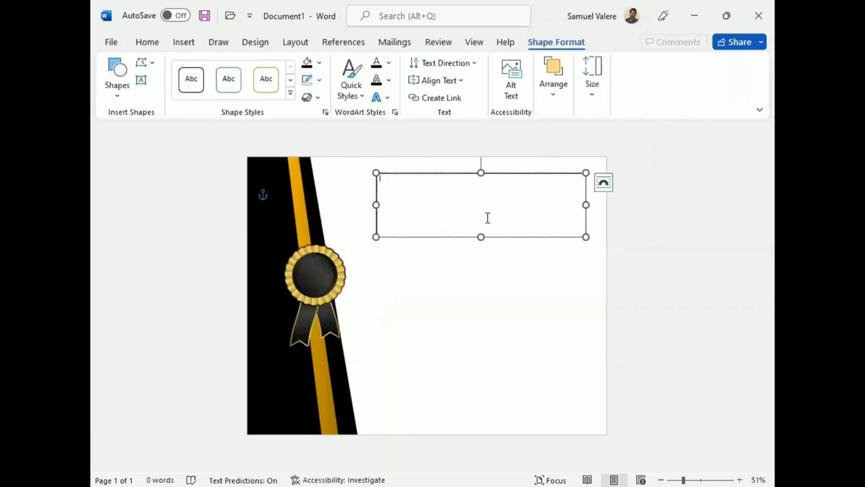
{"action": "type", "text": "Certificate"}
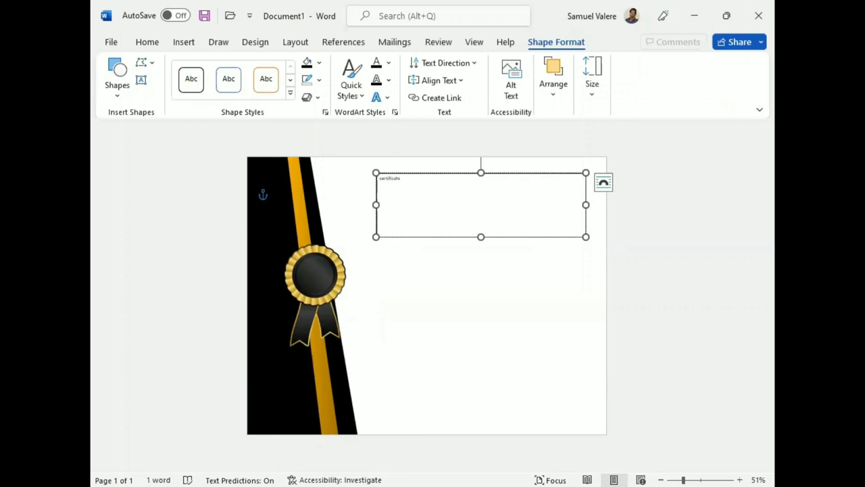
Enlarge and centre the word certificate and set it in Baskerville Old Face
{"action": "double_click", "coordinate": [392, 179]}
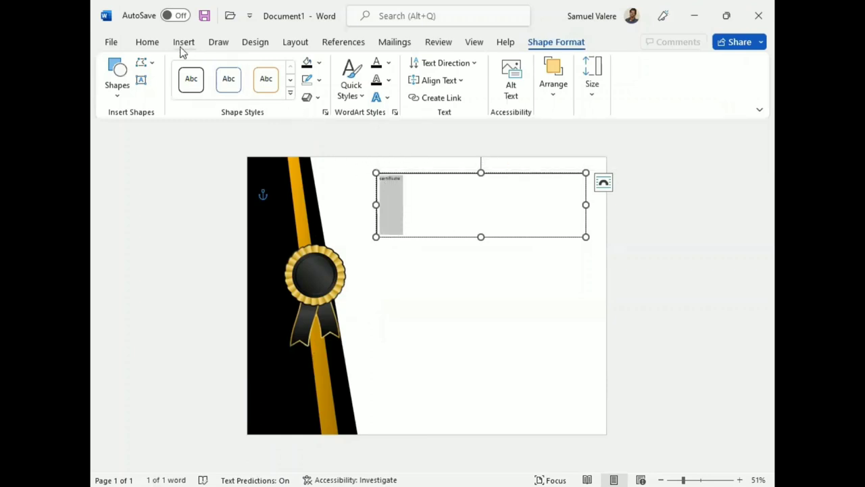
{"action": "left_click", "coordinate": [147, 42]}
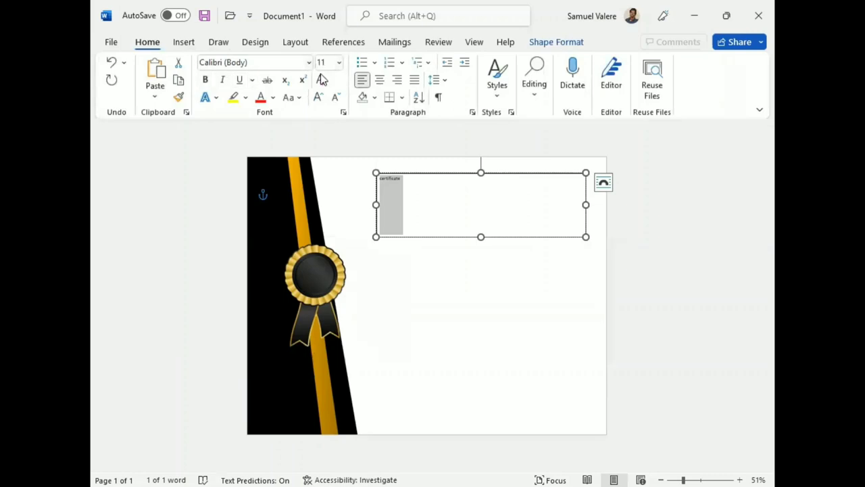
{"action": "left_click", "coordinate": [317, 97]}
{"action": "left_click", "coordinate": [318, 97]}
{"action": "left_click", "coordinate": [317, 98]}
{"action": "left_click", "coordinate": [318, 97]}
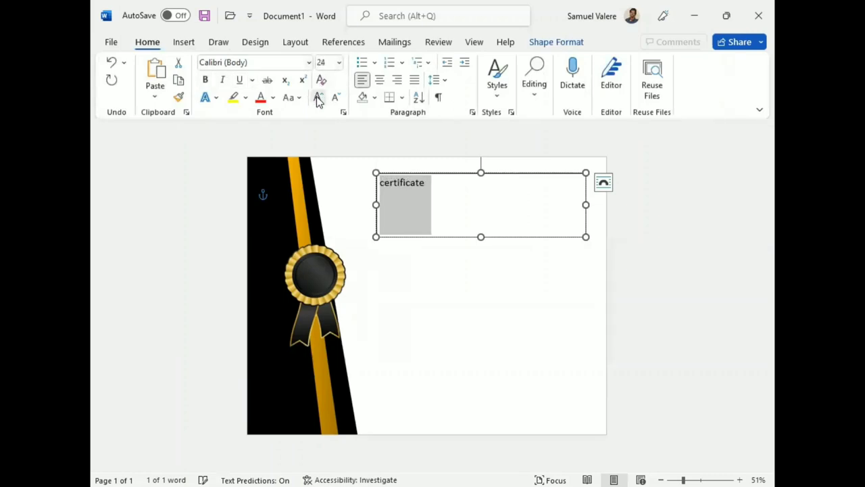
{"action": "left_click", "coordinate": [380, 80]}
{"action": "left_click", "coordinate": [309, 63]}
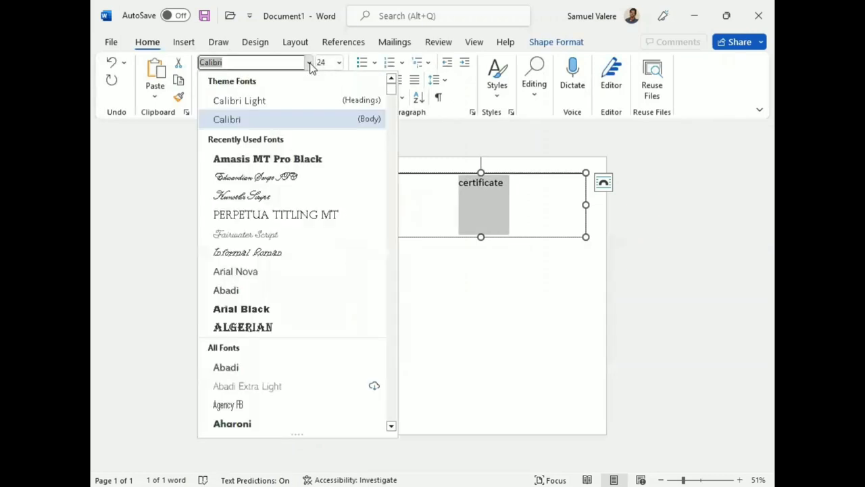
{"action": "type", "text": "V"}
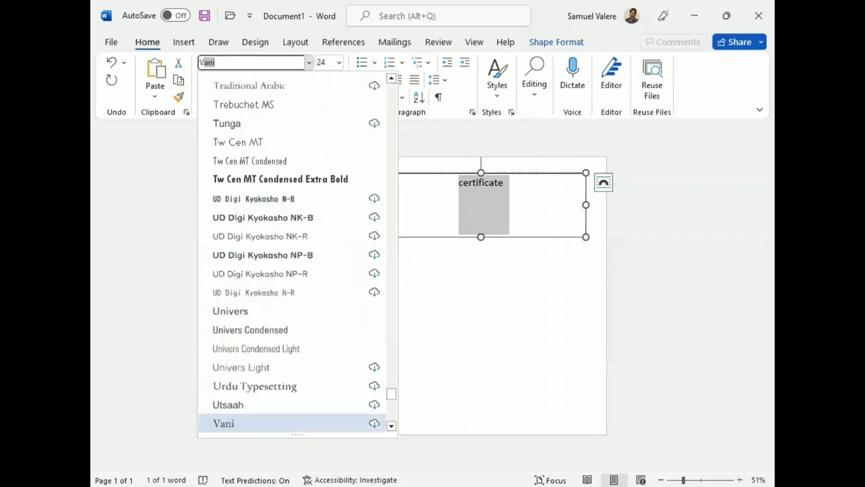
{"action": "key", "text": "BackSpace"}
{"action": "key", "text": "BackSpace"}
{"action": "key", "text": "BackSpace"}
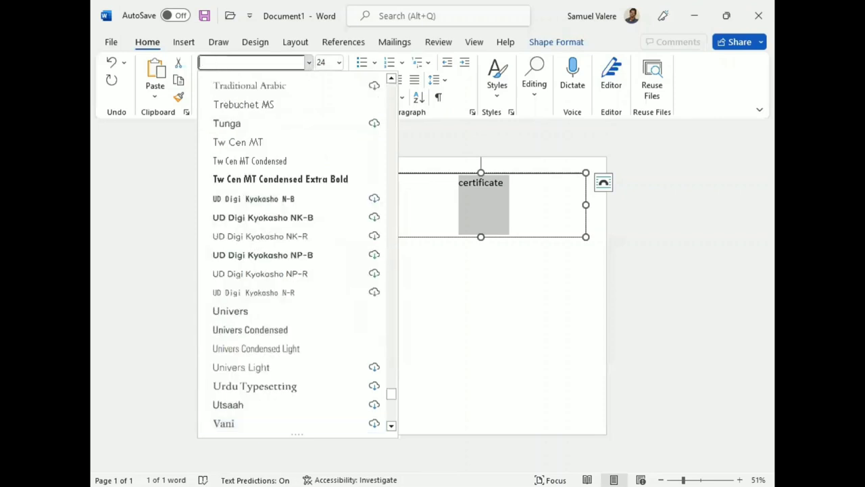
{"action": "type", "text": "Baskerville Old Face"}
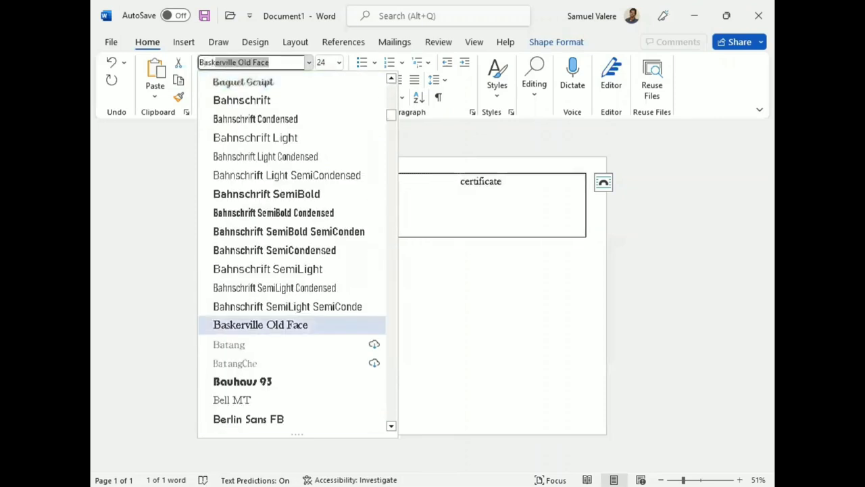
{"action": "key", "text": "Return"}
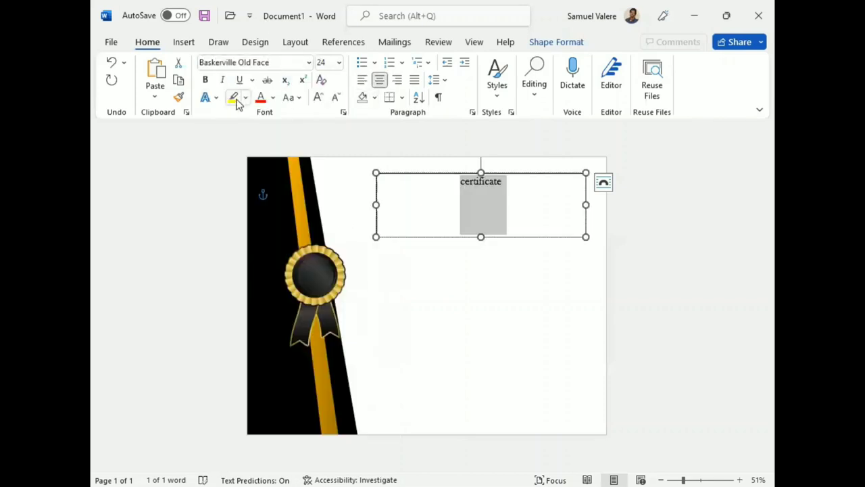
Make the title uppercase CERTIFICATE at 48 pt and nudge its box toward the right
{"action": "left_click", "coordinate": [295, 100]}
{"action": "left_click", "coordinate": [329, 155]}
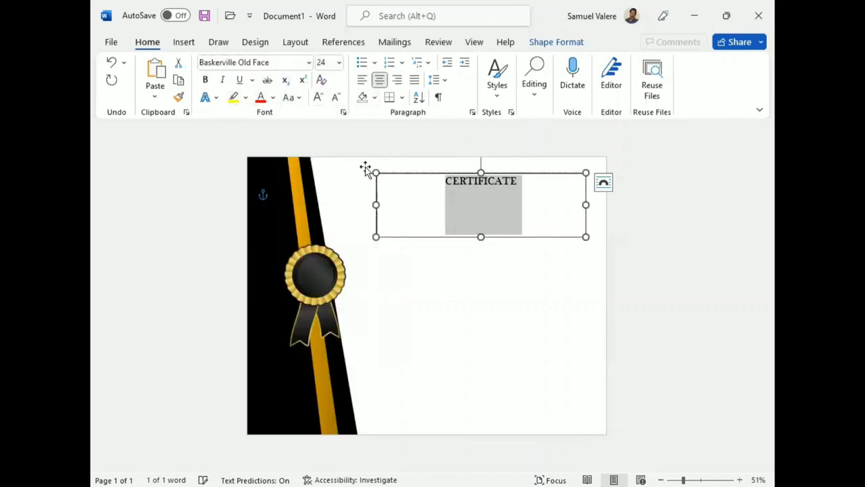
{"action": "left_click", "coordinate": [319, 98]}
{"action": "left_click", "coordinate": [319, 98]}
{"action": "left_click", "coordinate": [318, 98]}
{"action": "left_click", "coordinate": [319, 98]}
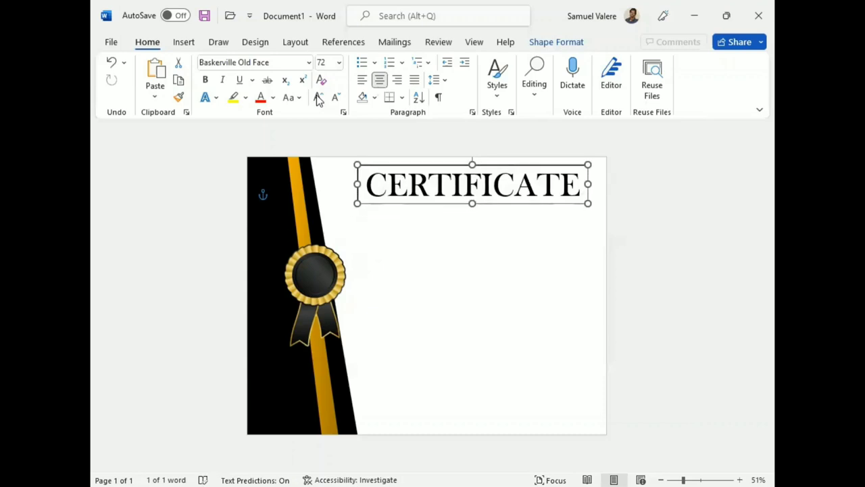
{"action": "key", "text": "ctrl+a"}
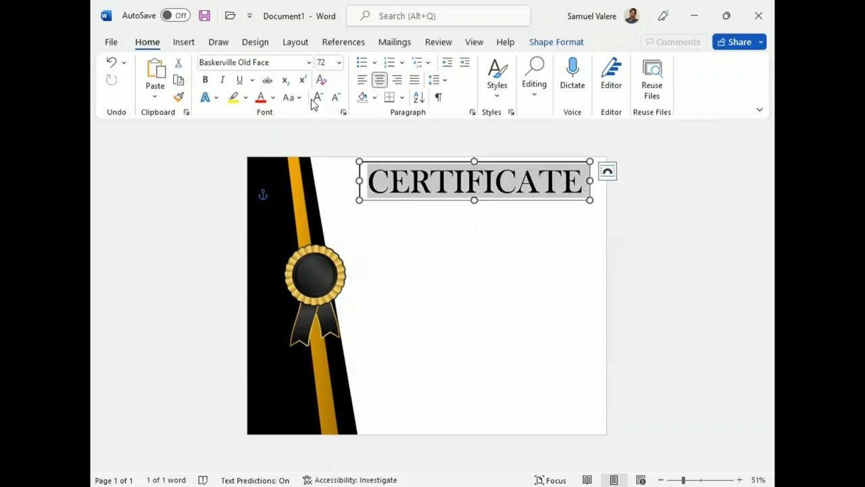
{"action": "key", "text": "ctrl+shift+comma"}
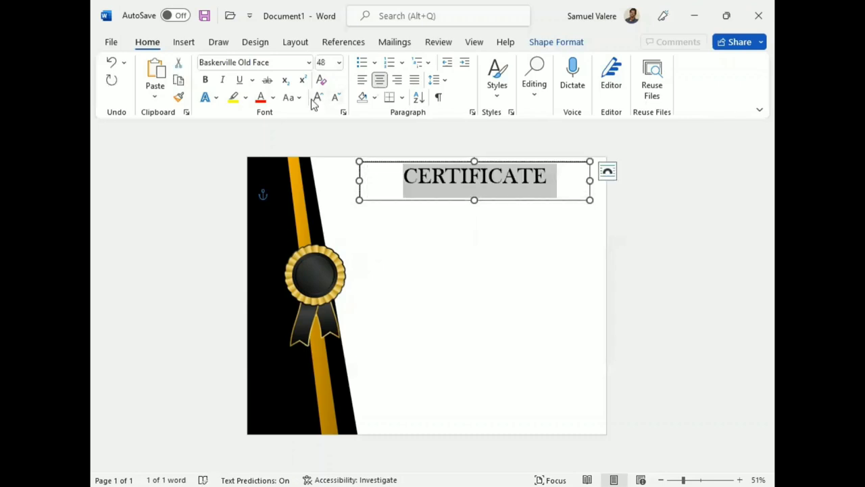
{"action": "key", "text": "Escape"}
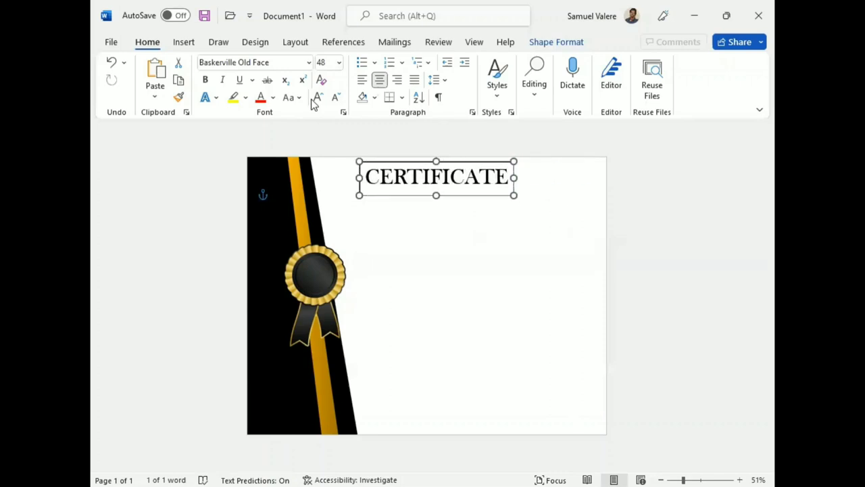
{"action": "key", "text": "Down"}
{"action": "key", "text": "Right"}
{"action": "key", "text": "Right"}
{"action": "key", "text": "Right"}
{"action": "key", "text": "Right"}
{"action": "key", "text": "Right"}
{"action": "key", "text": "Right"}
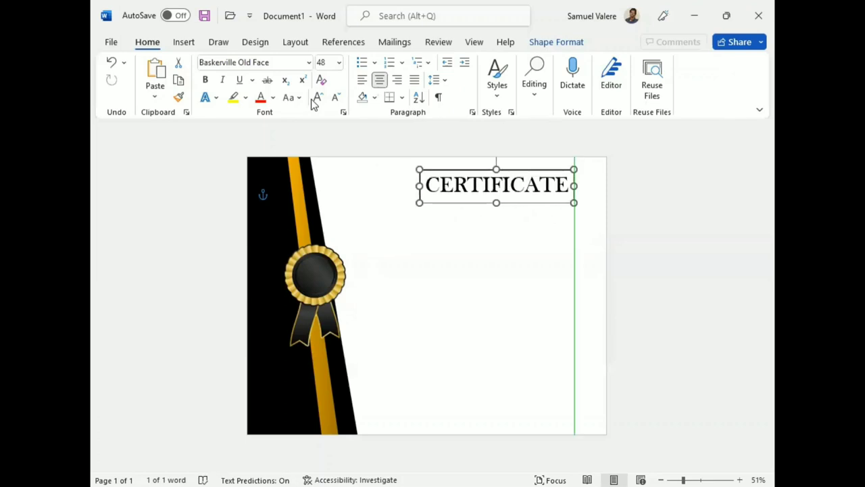
Add a text box below CERTIFICATE reading 'of appreciation' and enlarge its text
{"action": "left_click", "coordinate": [184, 43]}
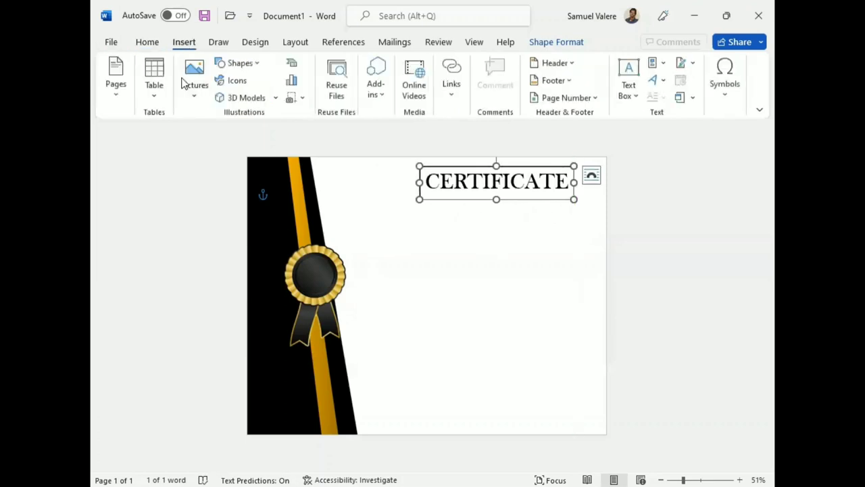
{"action": "left_click", "coordinate": [236, 63]}
{"action": "left_click", "coordinate": [220, 96]}
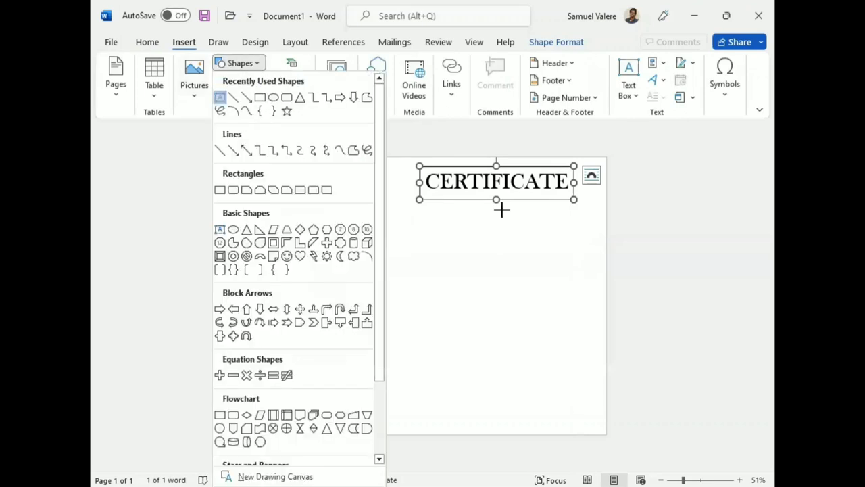
{"action": "left_click_drag", "start_coordinate": [481, 209], "coordinate": [561, 230]}
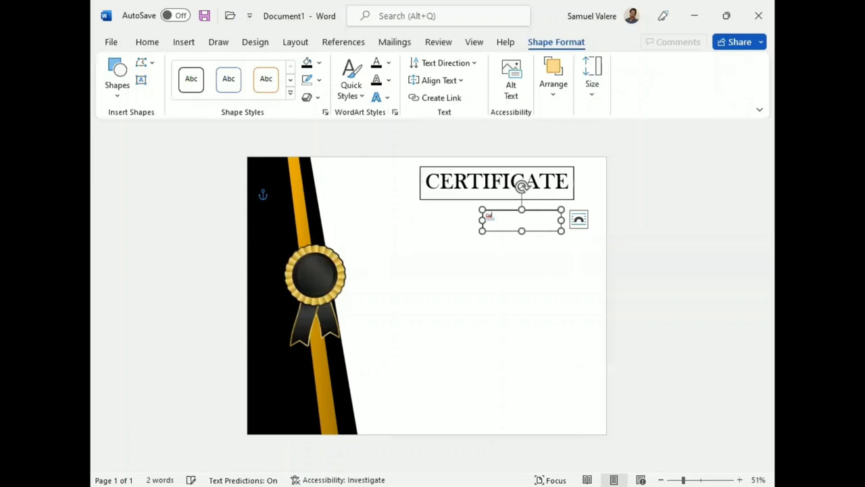
{"action": "key", "text": "BackSpace"}
{"action": "type", "text": "of"}
{"action": "double_click", "coordinate": [506, 217]}
{"action": "triple_click", "coordinate": [506, 219]}
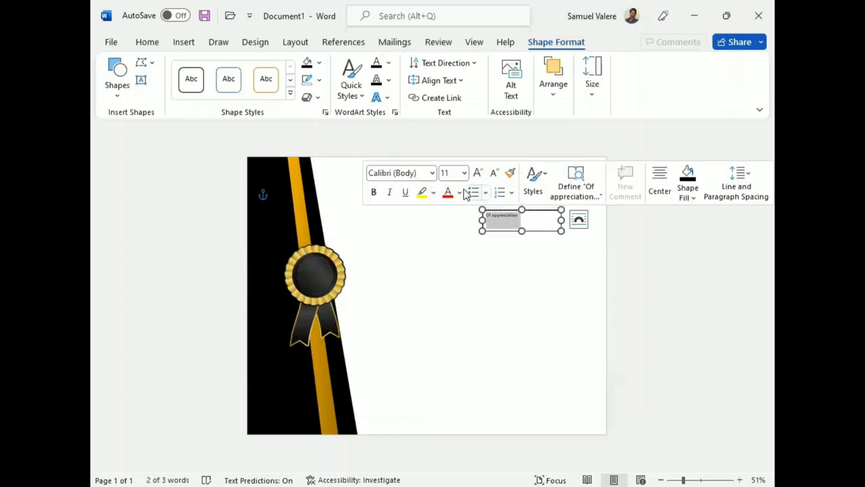
{"action": "left_click", "coordinate": [478, 173]}
{"action": "left_click", "coordinate": [479, 173]}
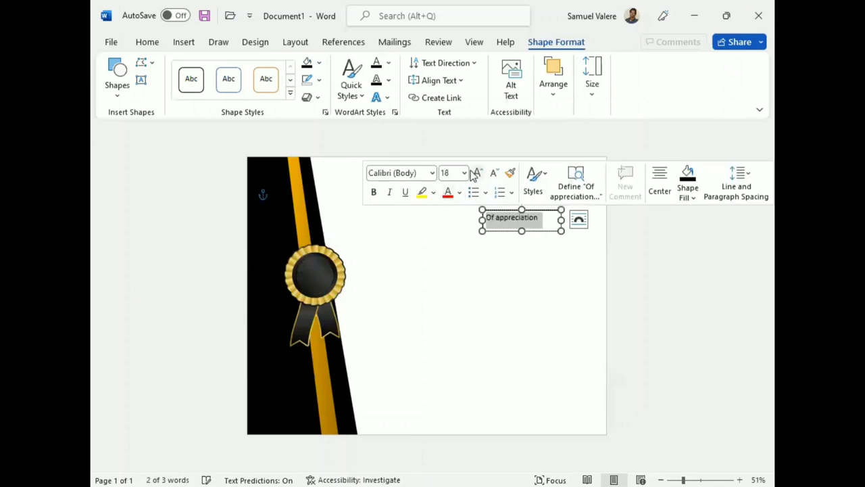
Change the subtitle to uppercase OF APPRECIATION at 20 pt
{"action": "left_click", "coordinate": [149, 42]}
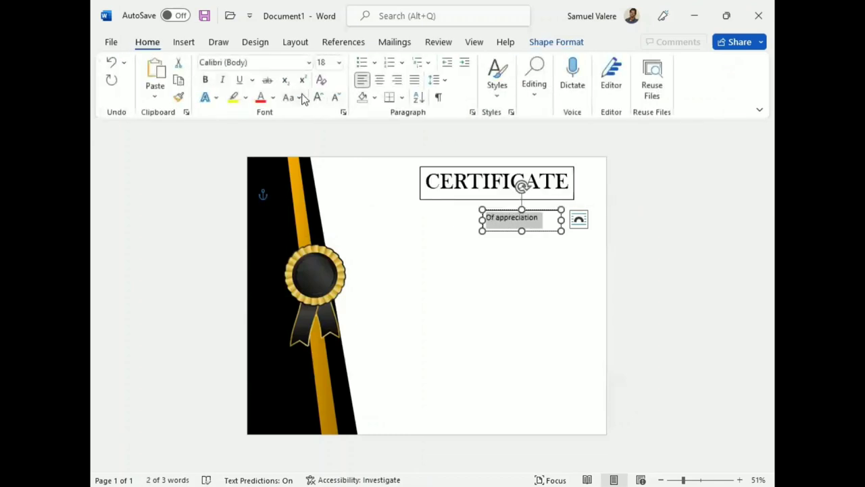
{"action": "left_click", "coordinate": [288, 97]}
{"action": "left_click", "coordinate": [324, 153]}
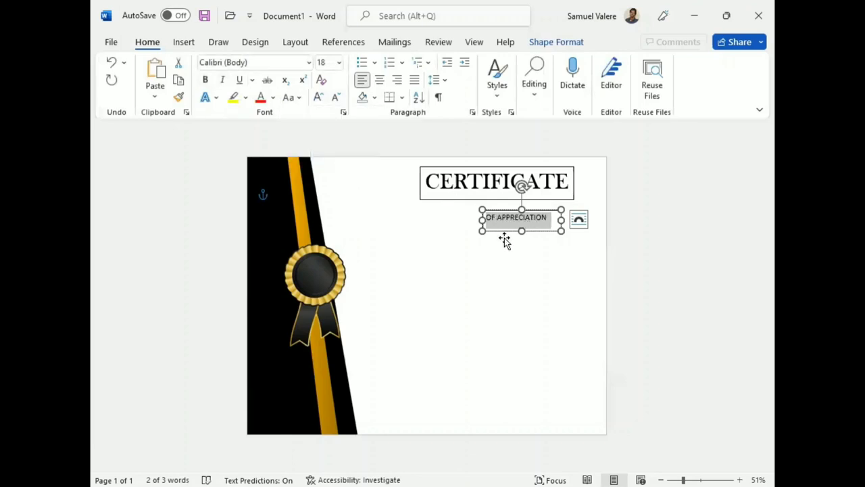
{"action": "left_click", "coordinate": [317, 96]}
Remove the outlines from the CERTIFICATE and OF APPRECIATION text boxes
{"action": "left_click", "coordinate": [496, 263]}
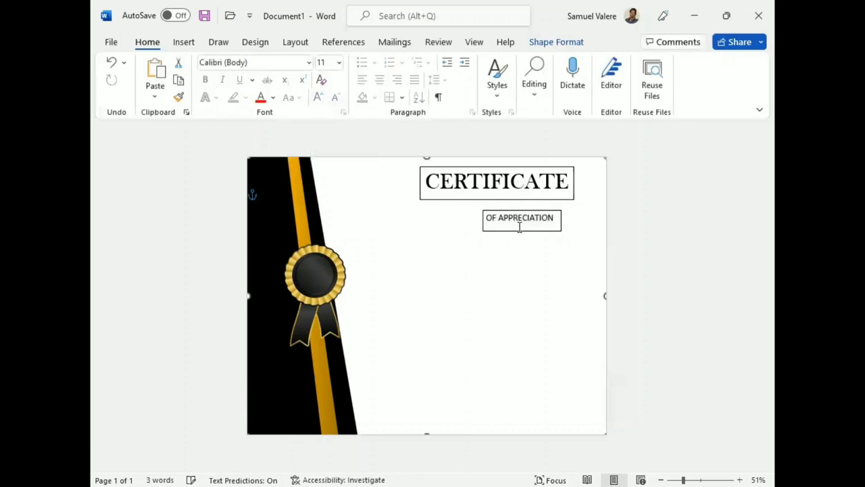
{"action": "left_click", "coordinate": [517, 198]}
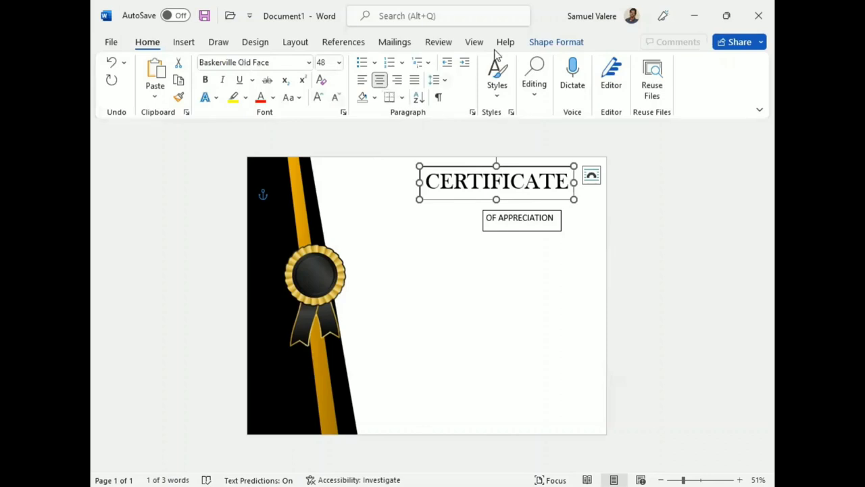
{"action": "left_click", "coordinate": [556, 42]}
{"action": "left_click", "coordinate": [312, 80]}
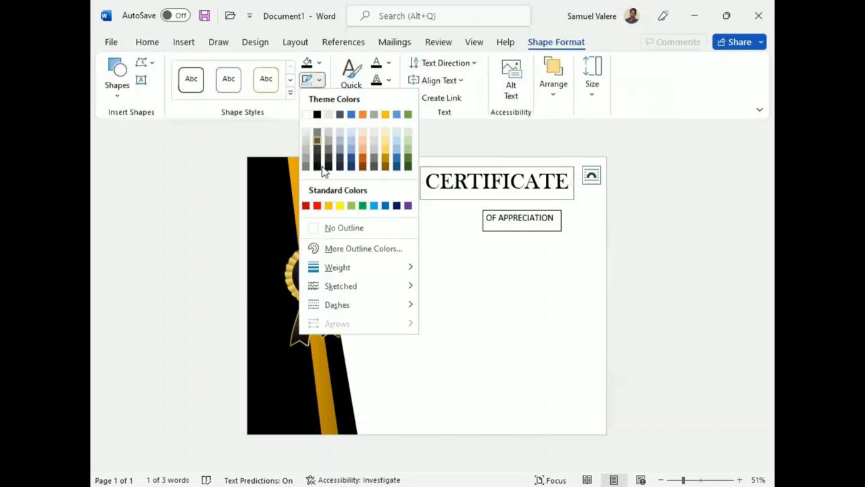
{"action": "left_click", "coordinate": [490, 241]}
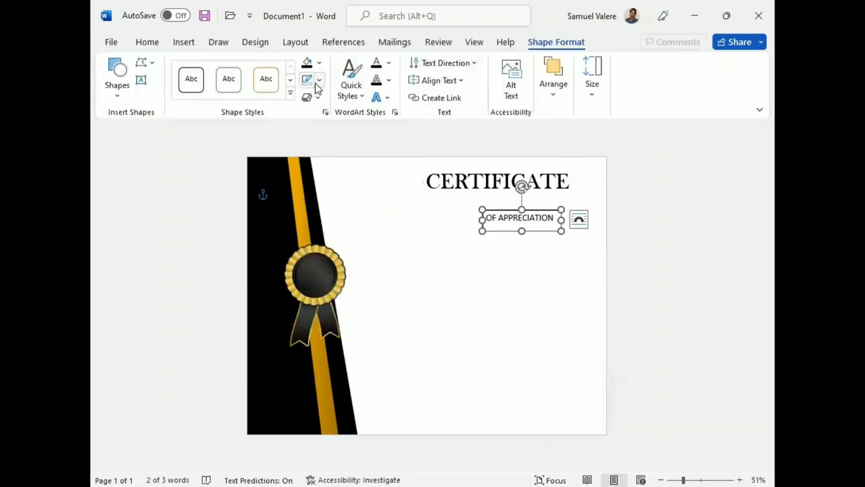
{"action": "left_click", "coordinate": [312, 80]}
{"action": "left_click", "coordinate": [317, 227]}
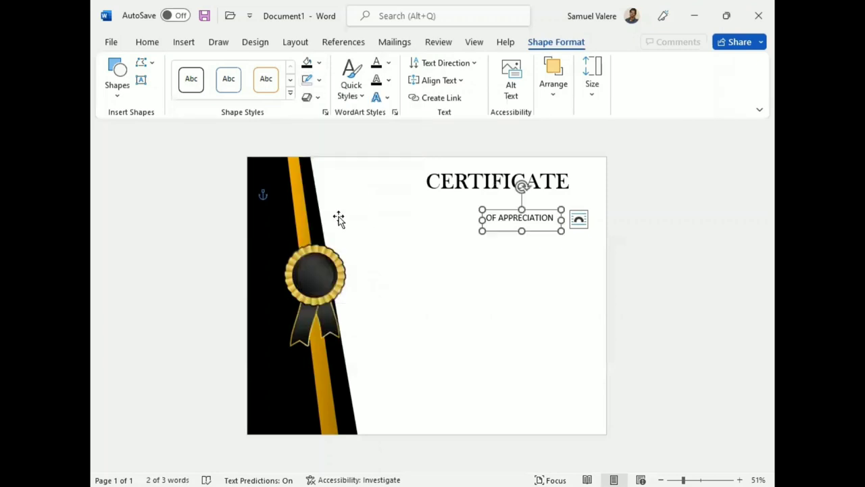
{"action": "left_click", "coordinate": [299, 214]}
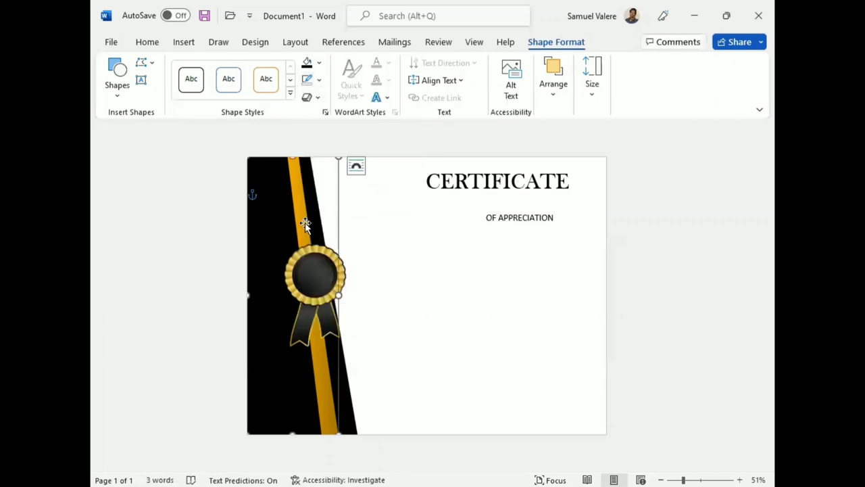
{"action": "left_click", "coordinate": [316, 63]}
Apply a gold gradient text fill to CERTIFICATE in the Format Shape pane
{"action": "mouse_move", "coordinate": [383, 271]}
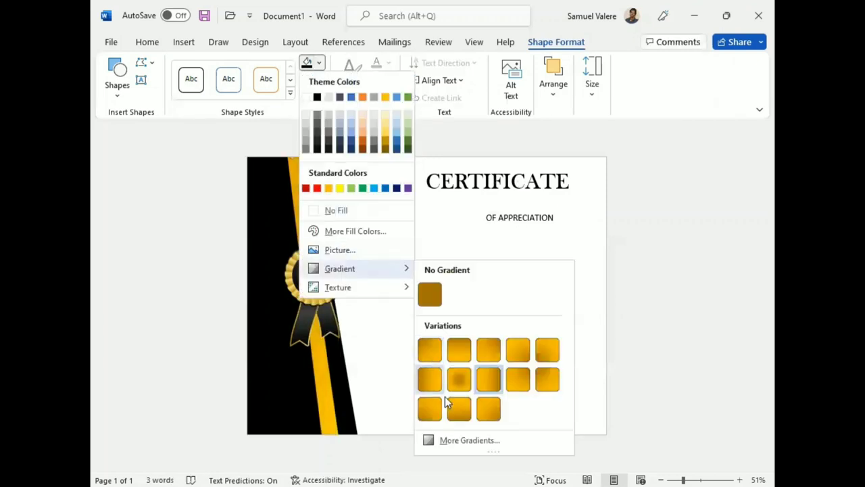
{"action": "left_click", "coordinate": [458, 438]}
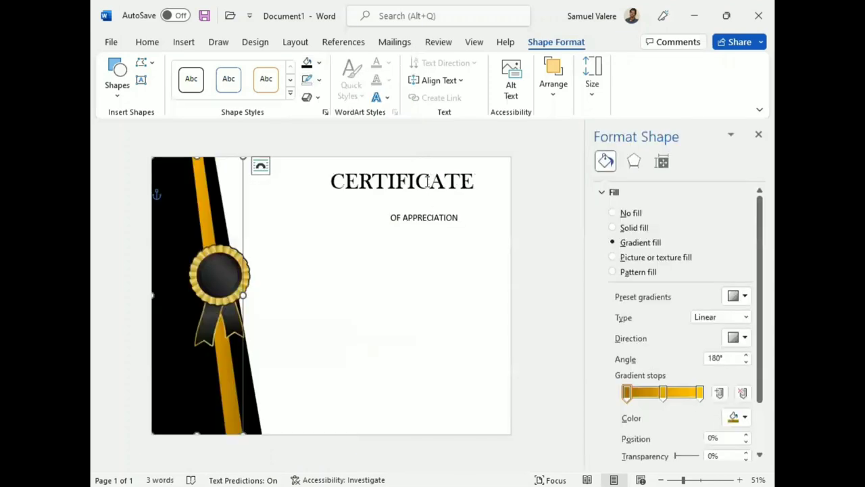
{"action": "left_click", "coordinate": [417, 181]}
{"action": "double_click", "coordinate": [387, 186]}
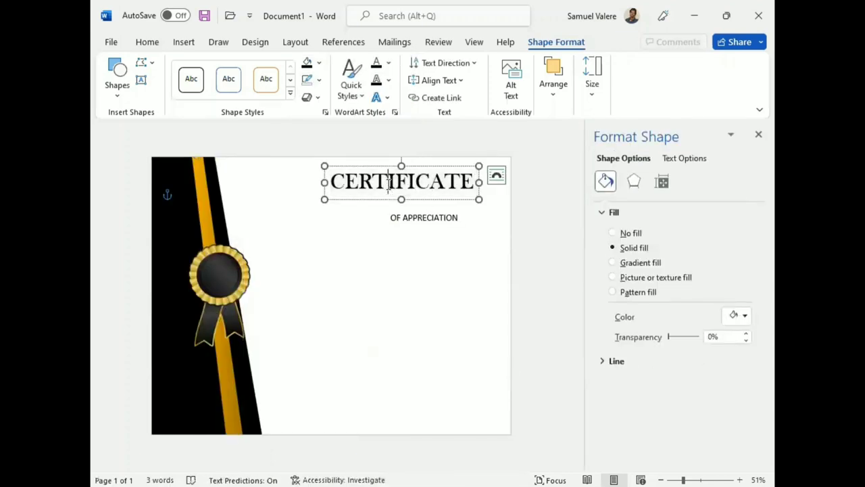
{"action": "left_click", "coordinate": [680, 161]}
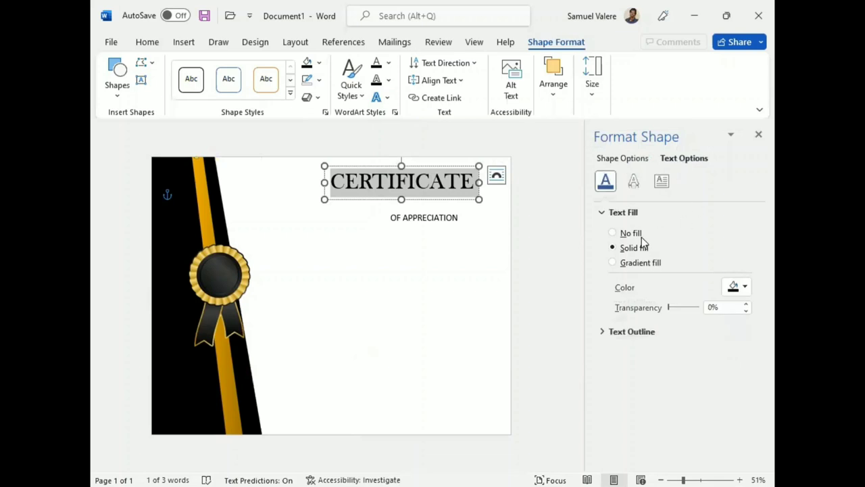
{"action": "left_click", "coordinate": [623, 263]}
Darken the last gradient stop to -23% brightness, keeping it at the 100% position
{"action": "left_click", "coordinate": [700, 384]}
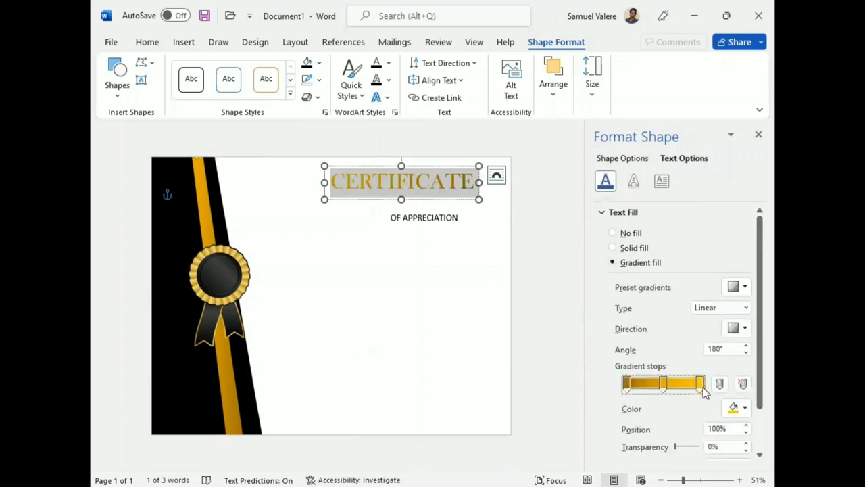
{"action": "scroll", "coordinate": [699, 441], "scroll_direction": "down", "scroll_amount": 2}
{"action": "left_click", "coordinate": [746, 417]}
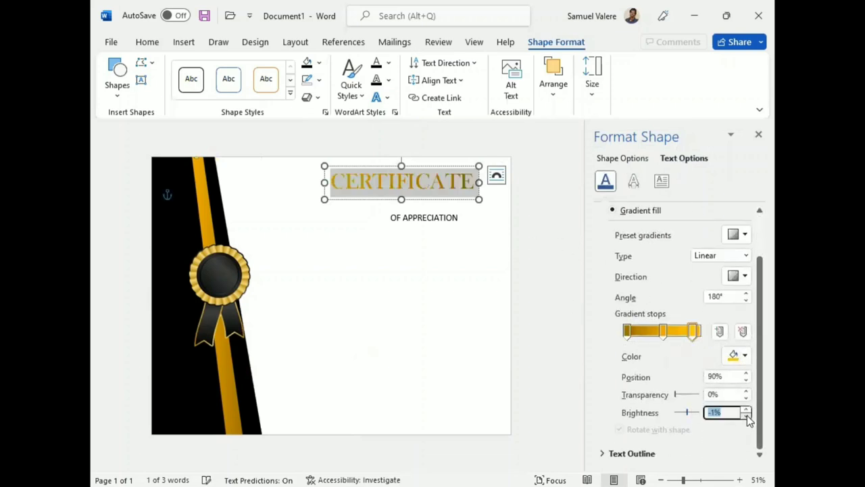
{"action": "left_click", "coordinate": [747, 417]}
{"action": "left_click", "coordinate": [747, 417]}
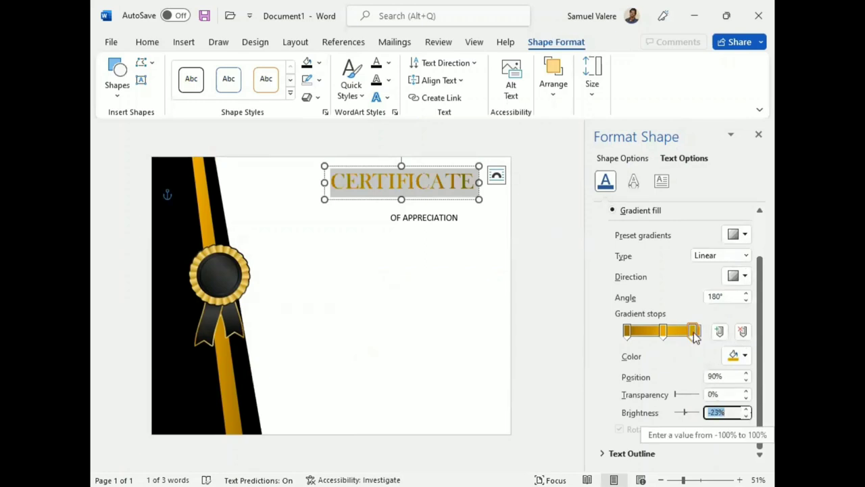
{"action": "left_click_drag", "start_coordinate": [694, 332], "coordinate": [701, 331]}
{"action": "left_click", "coordinate": [536, 310]}
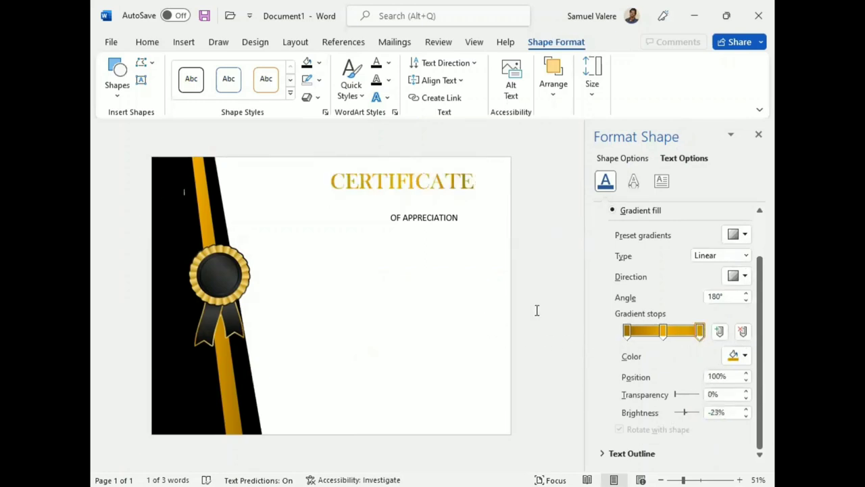
{"action": "left_click", "coordinate": [438, 180]}
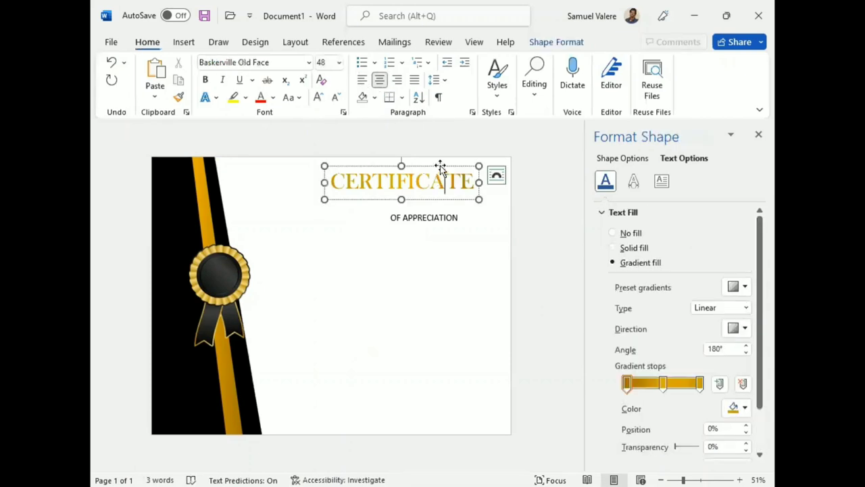
Move OF APPRECIATION up under CERTIFICATE's right end, then select the CERTIFICATE word
{"action": "left_click", "coordinate": [437, 213]}
{"action": "left_click_drag", "start_coordinate": [438, 211], "coordinate": [455, 191]}
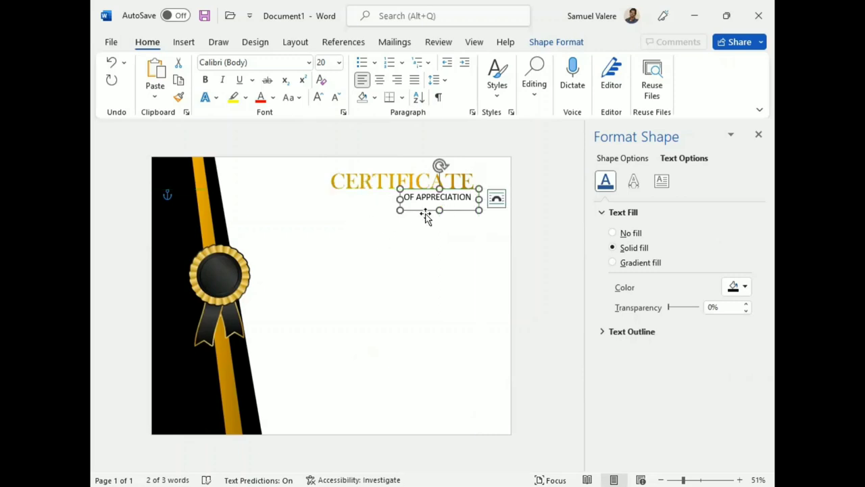
{"action": "left_click_drag", "start_coordinate": [428, 212], "coordinate": [429, 214]}
{"action": "double_click", "coordinate": [393, 178]}
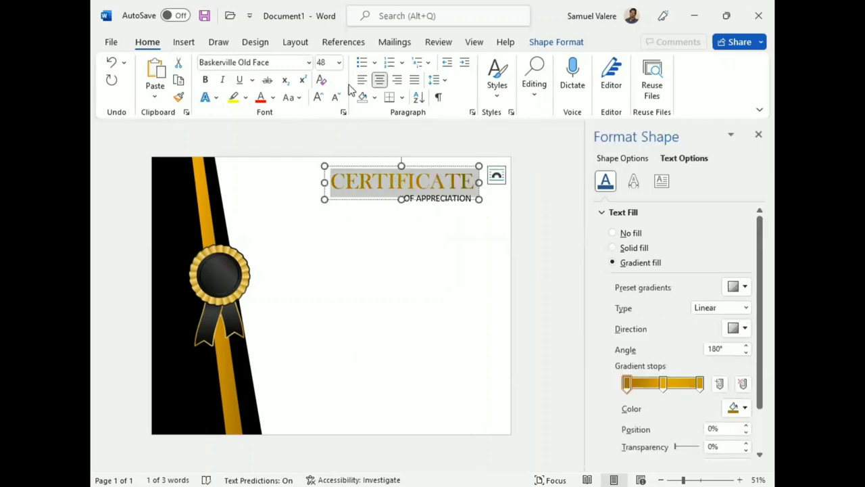
Expand the CERTIFICATE title's character spacing by 2 pt
{"action": "left_click", "coordinate": [343, 112]}
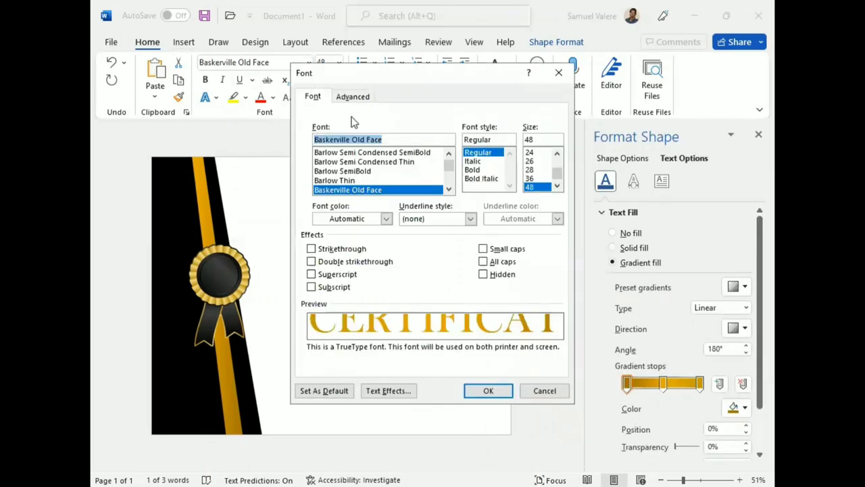
{"action": "left_click", "coordinate": [351, 96]}
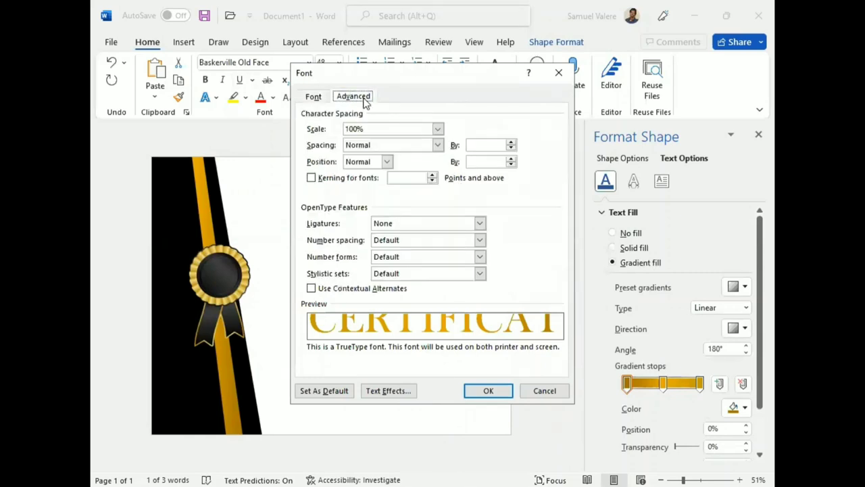
{"action": "left_click", "coordinate": [438, 144]}
{"action": "left_click", "coordinate": [379, 163]}
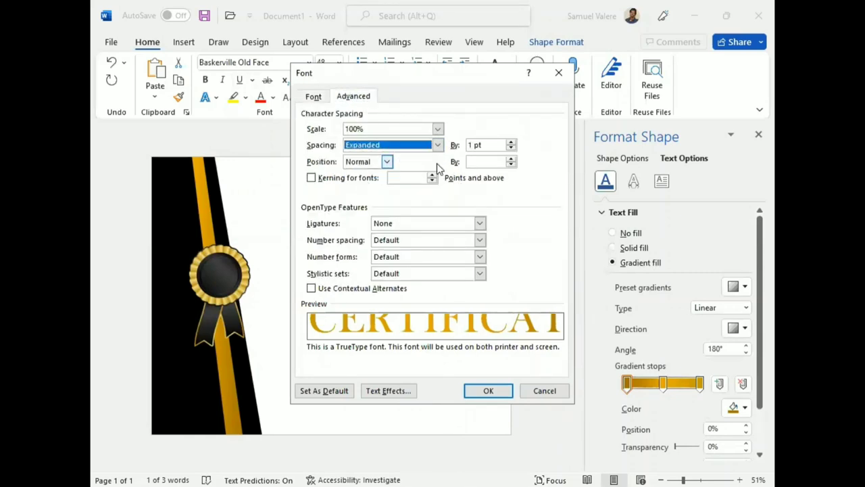
{"action": "left_click", "coordinate": [512, 144]}
{"action": "left_click", "coordinate": [512, 143]}
{"action": "left_click", "coordinate": [511, 143]}
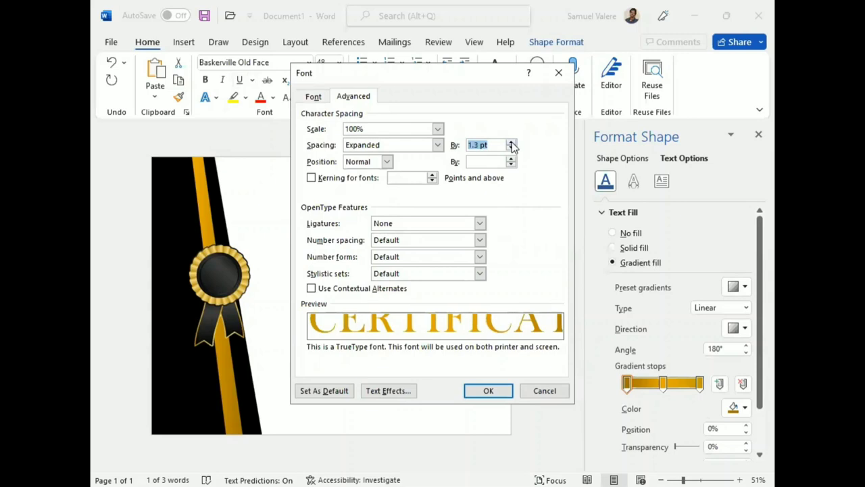
{"action": "left_click", "coordinate": [512, 146]}
{"action": "left_click", "coordinate": [512, 146]}
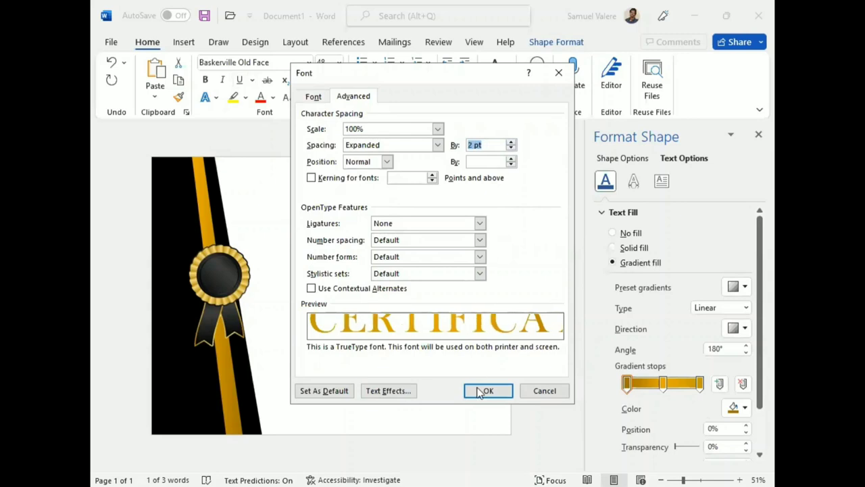
{"action": "key", "text": "Return"}
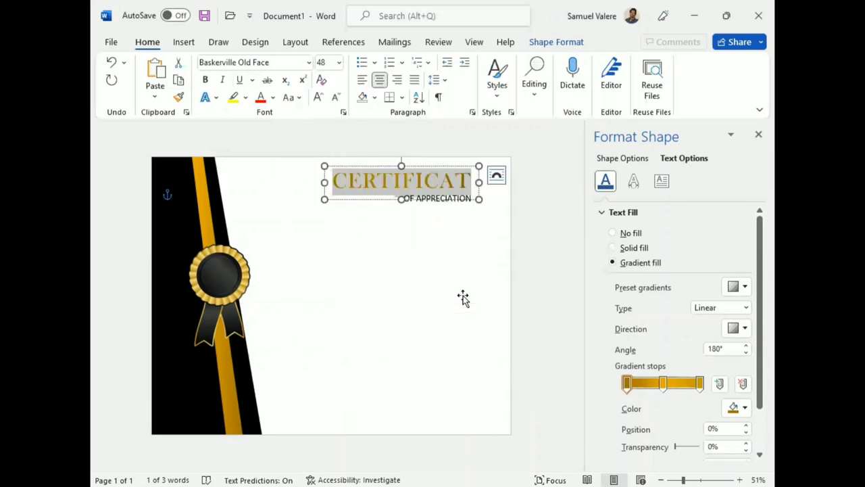
Make OF APPRECIATION 22 pt and widen its box so it stays on one line
{"action": "left_click", "coordinate": [463, 296]}
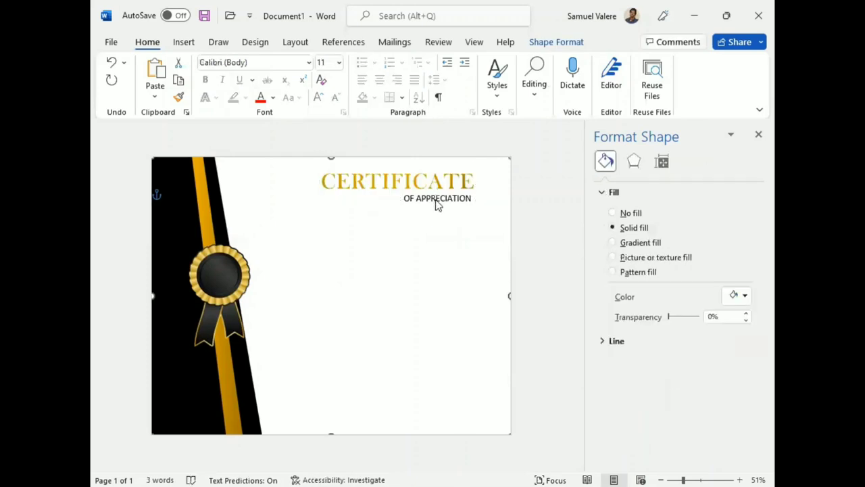
{"action": "triple_click", "coordinate": [437, 199]}
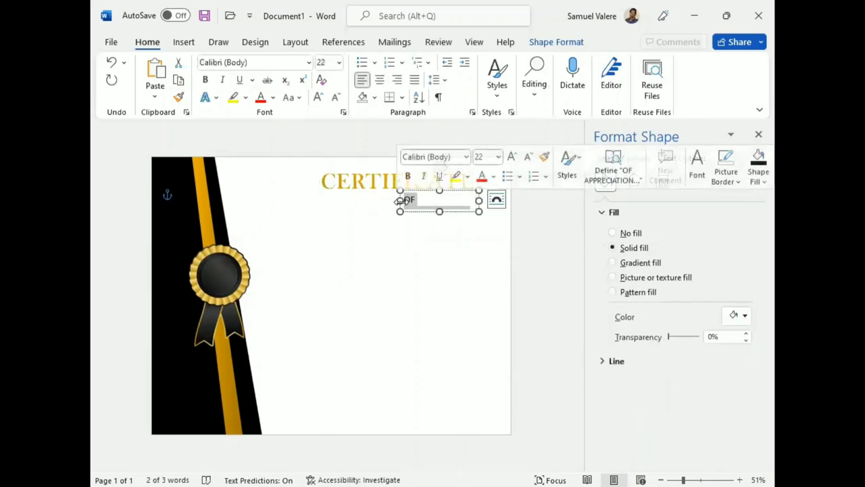
{"action": "left_click_drag", "start_coordinate": [400, 203], "coordinate": [396, 206]}
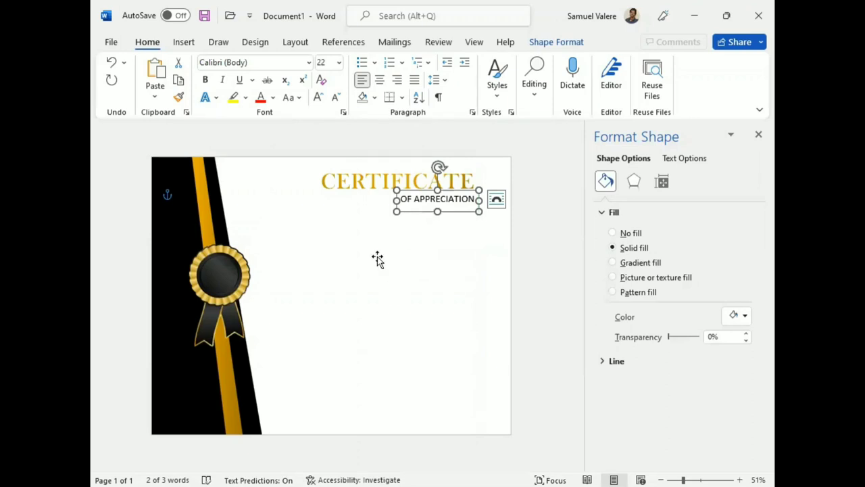
{"action": "left_click", "coordinate": [403, 251]}
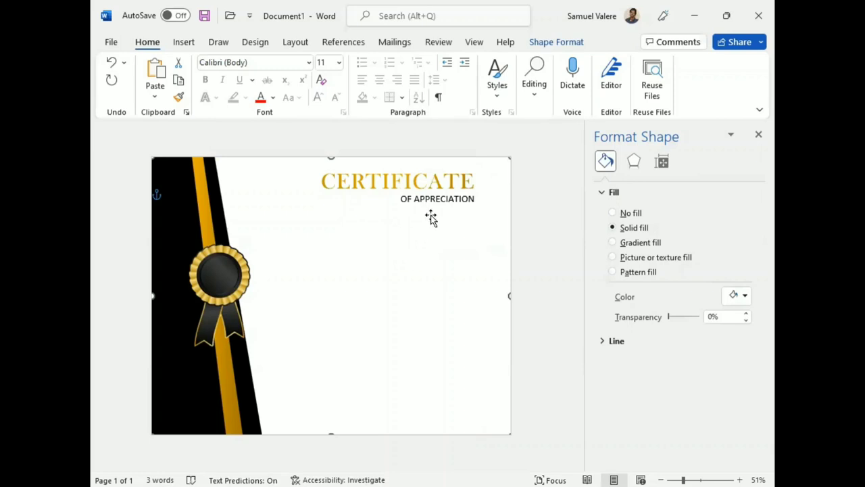
{"action": "left_click", "coordinate": [428, 214]}
Copy the subtitle box lower down and retype it as 'Proudly awarded to:'
{"action": "left_click", "coordinate": [428, 213]}
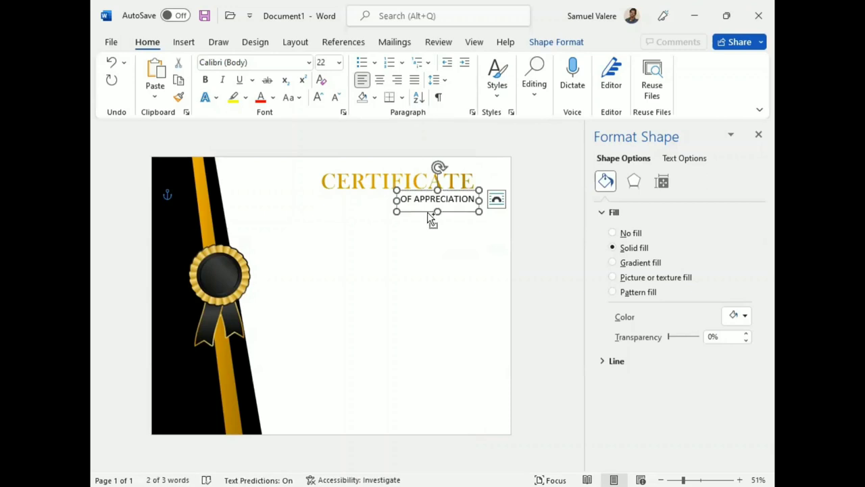
{"action": "left_click_drag", "start_coordinate": [428, 213], "coordinate": [428, 247], "text": "ctrl"}
{"action": "triple_click", "coordinate": [429, 233]}
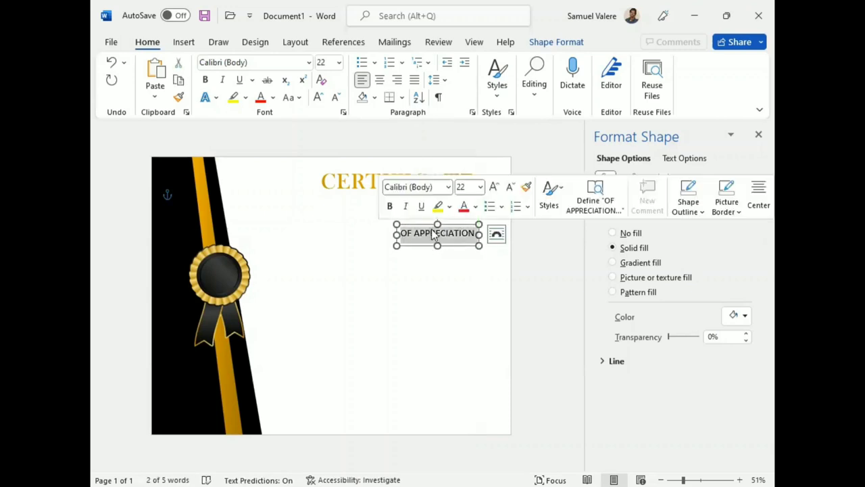
{"action": "type", "text": "prou"}
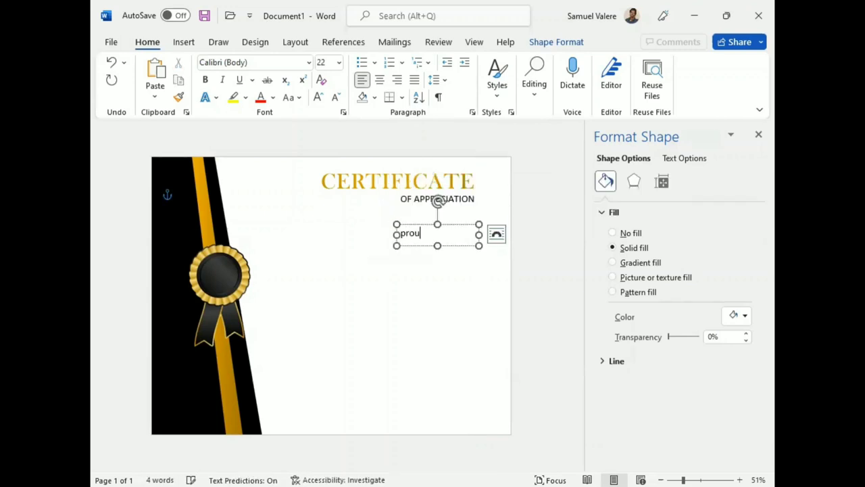
{"action": "type", "text": "dly"}
{"action": "key", "text": "BackSpace"}
{"action": "type", "text": "rd"}
{"action": "type", "text": "ed"}
{"action": "key", "text": "Return"}
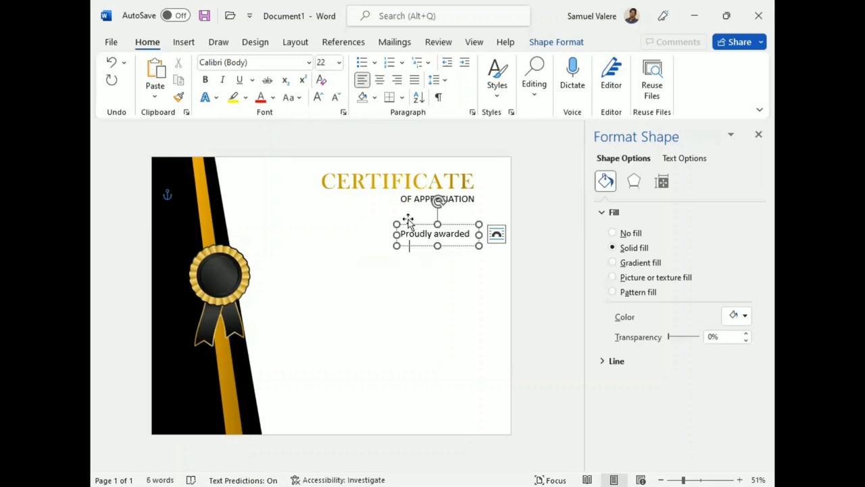
{"action": "type", "text": "to"}
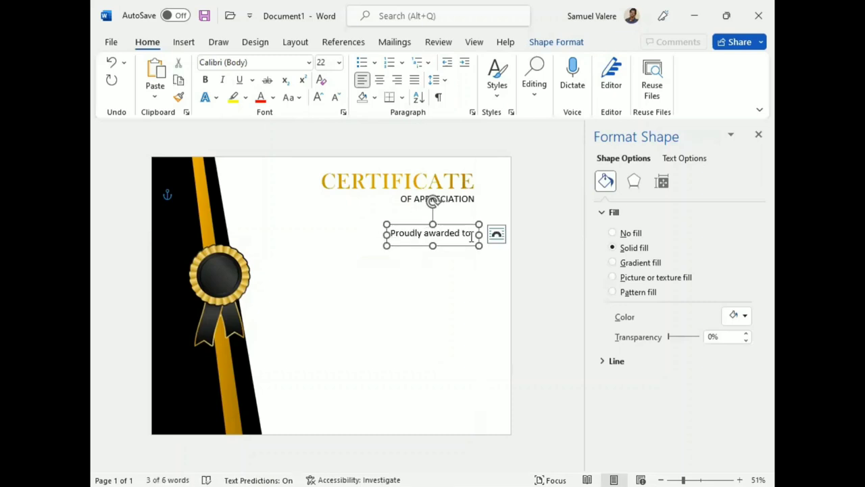
{"action": "type", "text": ":"}
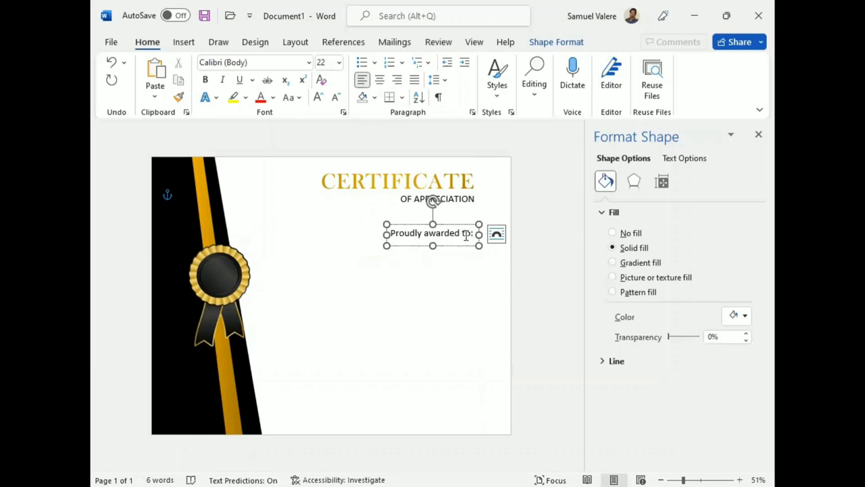
Change the awarded line to UPPERCASE and widen its box to fit
{"action": "left_click_drag", "start_coordinate": [475, 233], "coordinate": [391, 233]}
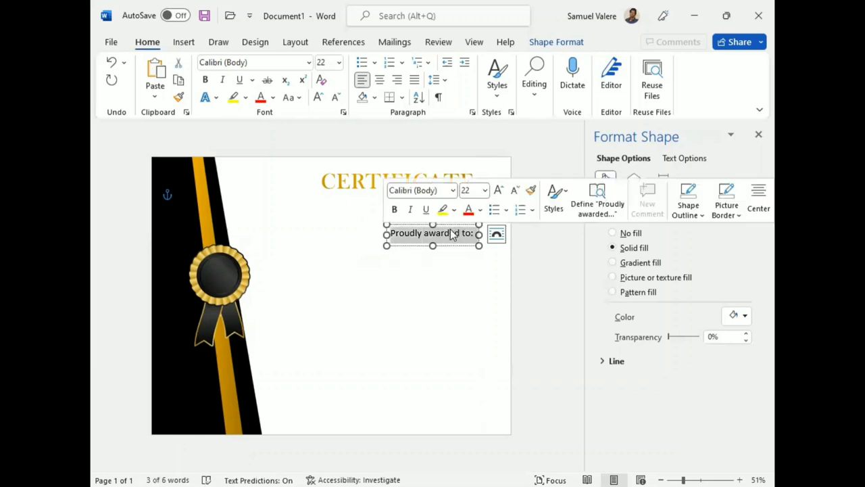
{"action": "left_click", "coordinate": [288, 97]}
{"action": "left_click", "coordinate": [321, 153]}
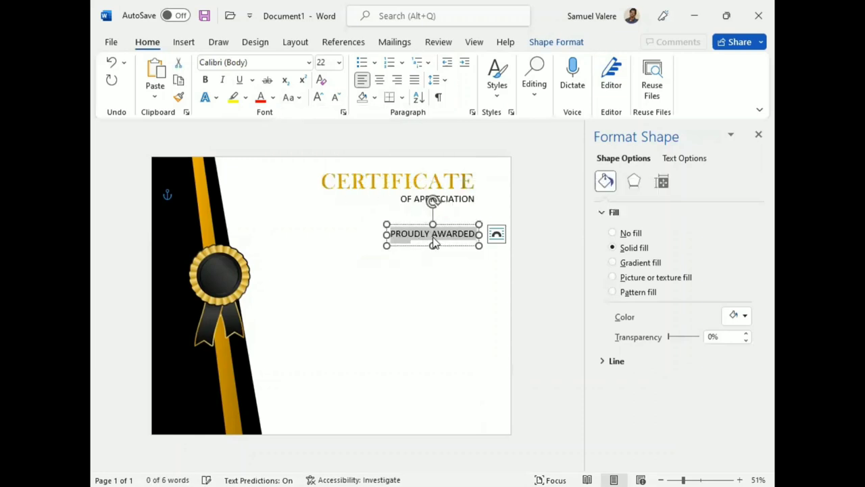
{"action": "left_click_drag", "start_coordinate": [387, 234], "coordinate": [368, 234]}
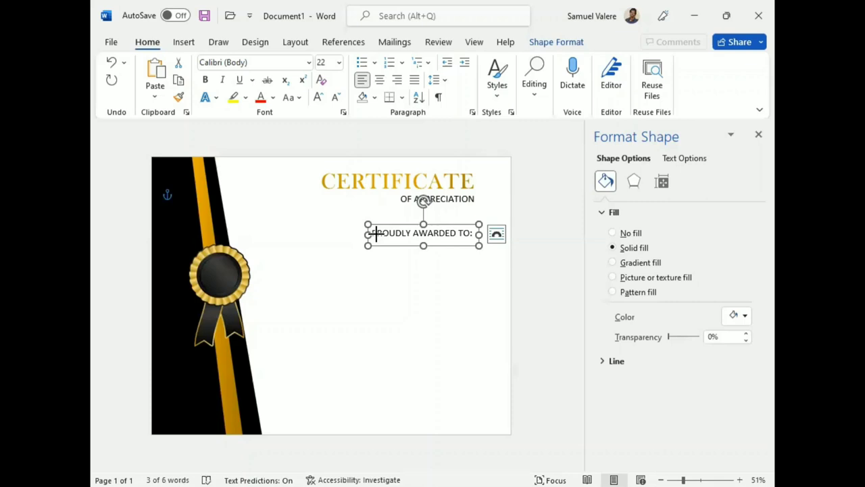
{"action": "left_click", "coordinate": [442, 201]}
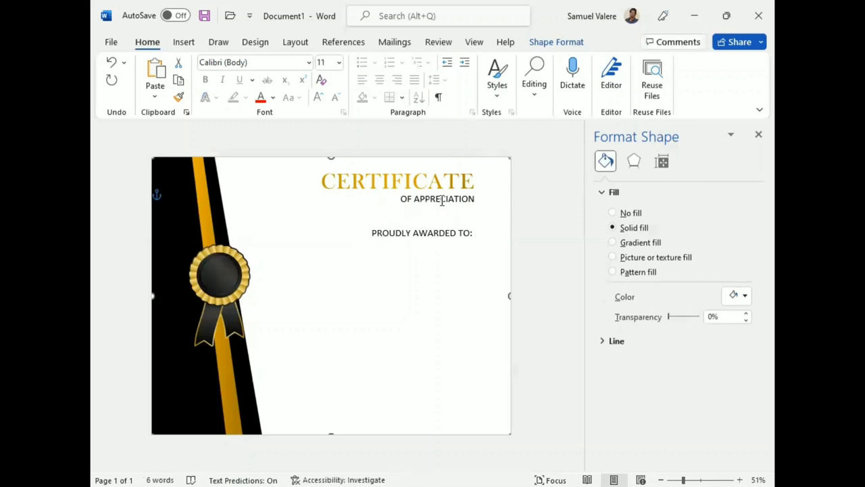
Enlarge OF APPRECIATION to 24 pt, widening its box to keep one line
{"action": "triple_click", "coordinate": [439, 200]}
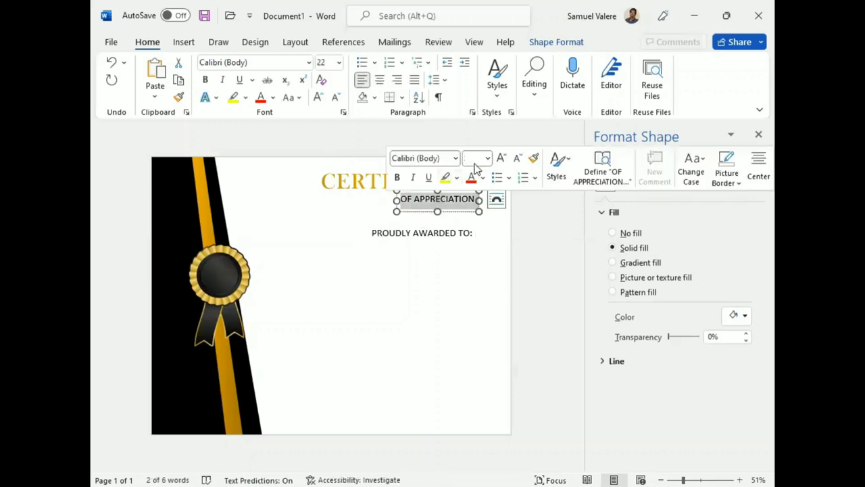
{"action": "left_click", "coordinate": [502, 157]}
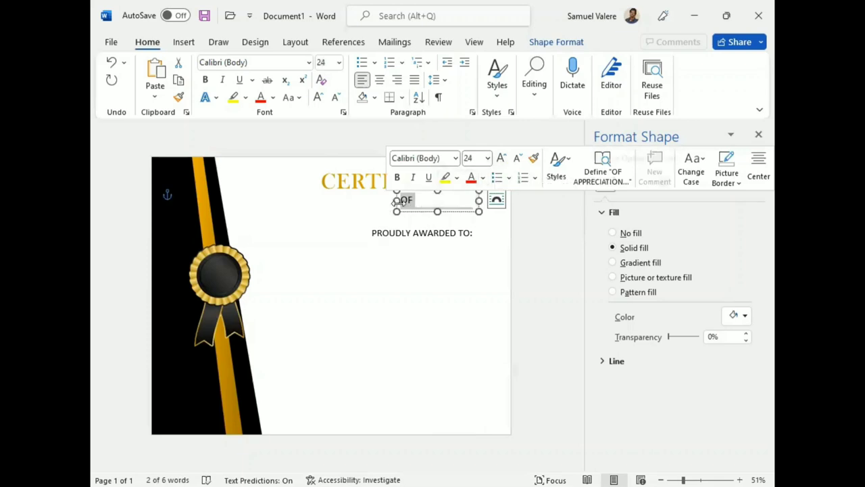
{"action": "left_click_drag", "start_coordinate": [398, 200], "coordinate": [390, 200]}
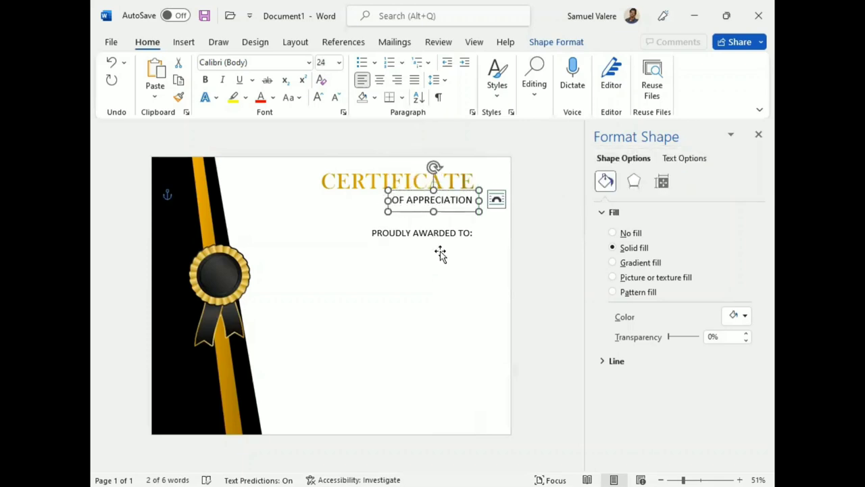
{"action": "left_click", "coordinate": [287, 191]}
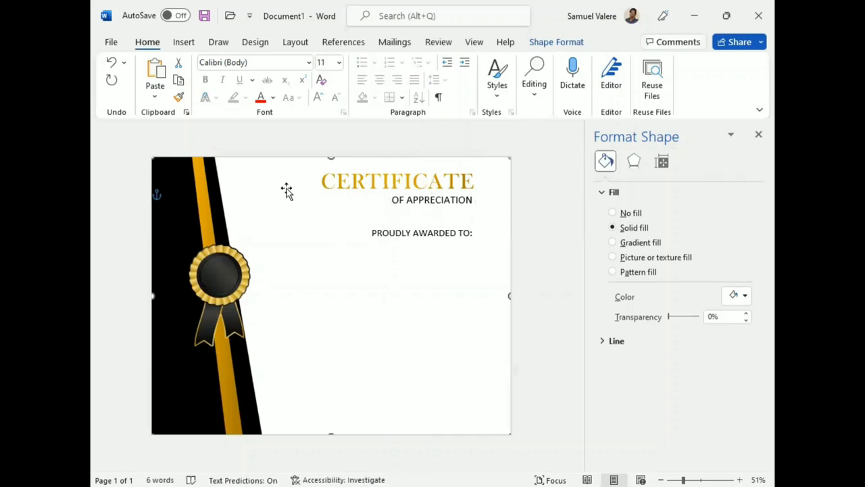
Draw a text box below PROUDLY AWARDED TO: and type the recipient's name
{"action": "left_click", "coordinate": [183, 41]}
{"action": "left_click", "coordinate": [237, 63]}
{"action": "left_click", "coordinate": [220, 99]}
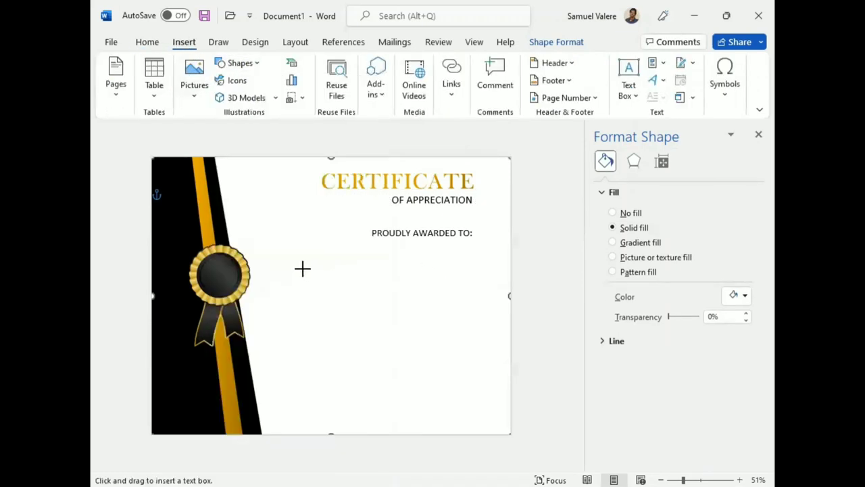
{"action": "left_click_drag", "start_coordinate": [301, 269], "coordinate": [499, 322]}
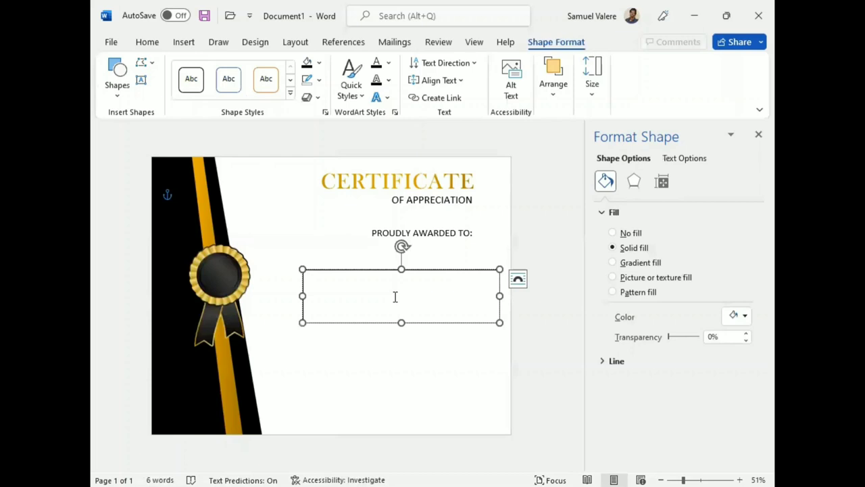
{"action": "type", "text": "Mackendy Valere"}
Format the name in Edwardian Script ITC at 80 pt
{"action": "left_click_drag", "start_coordinate": [319, 276], "coordinate": [336, 315]}
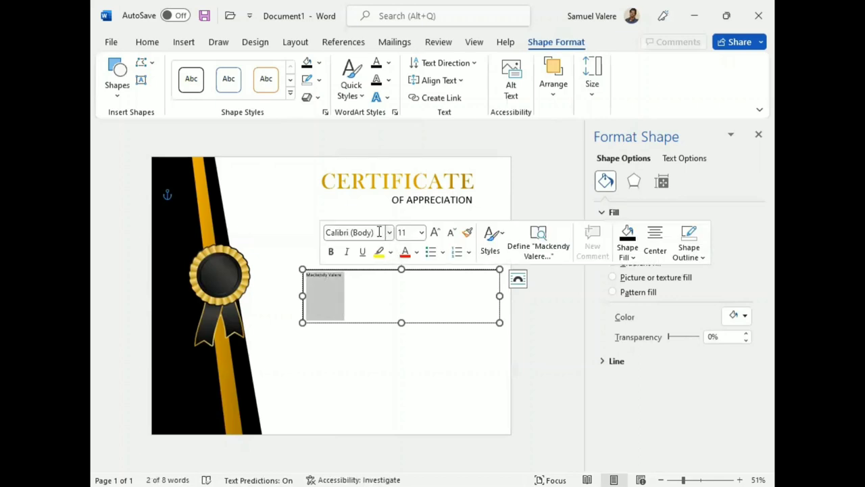
{"action": "left_click", "coordinate": [379, 232]}
{"action": "type", "text": "Edwardian Script"}
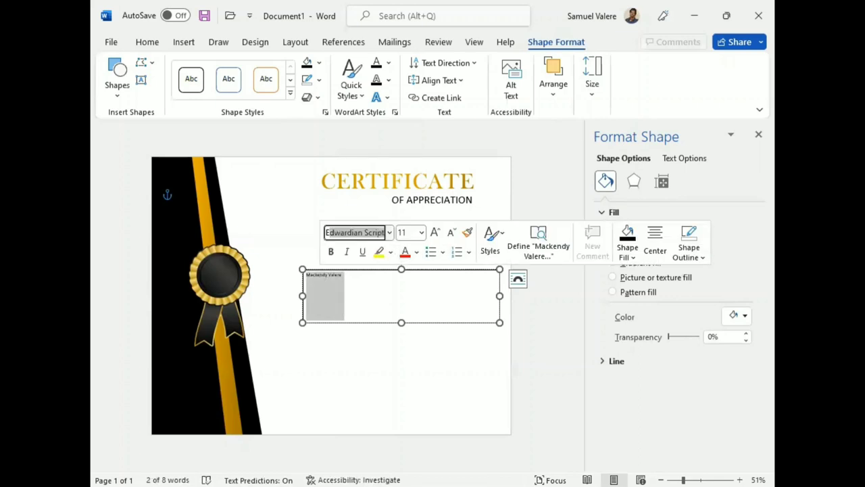
{"action": "key", "text": "Return"}
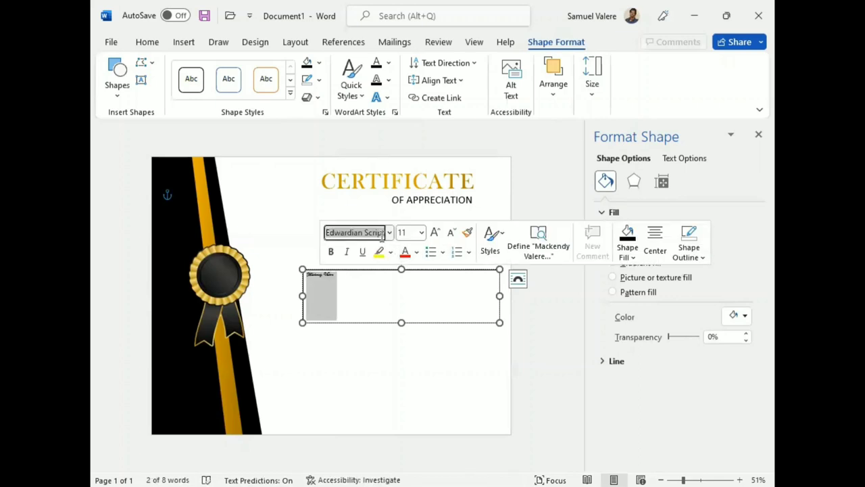
{"action": "left_click", "coordinate": [437, 234]}
{"action": "left_click", "coordinate": [437, 233]}
{"action": "left_click", "coordinate": [437, 234]}
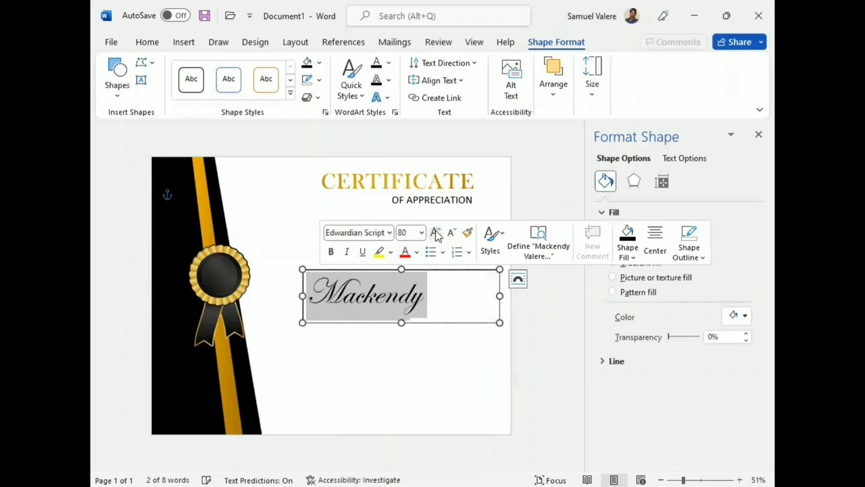
Centre the name in its box and nudge the box slightly upward
{"action": "left_click", "coordinate": [149, 43]}
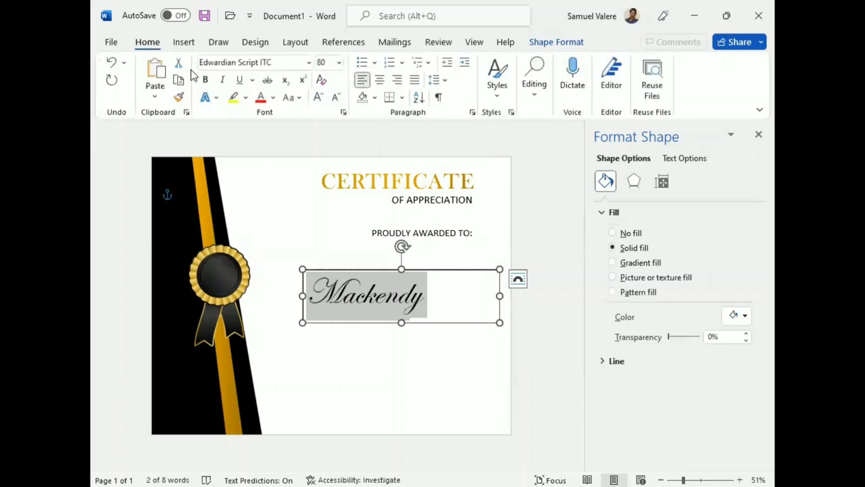
{"action": "key", "text": "ctrl+e"}
{"action": "key", "text": "Escape"}
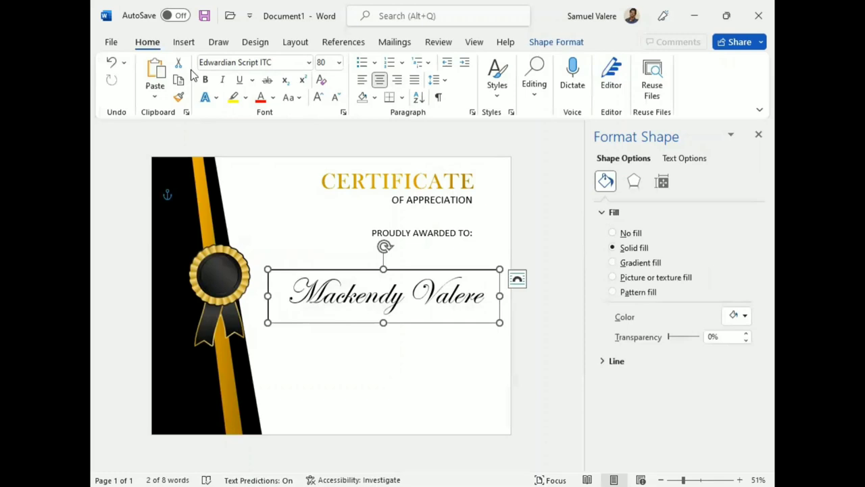
{"action": "key", "text": "ctrl+z"}
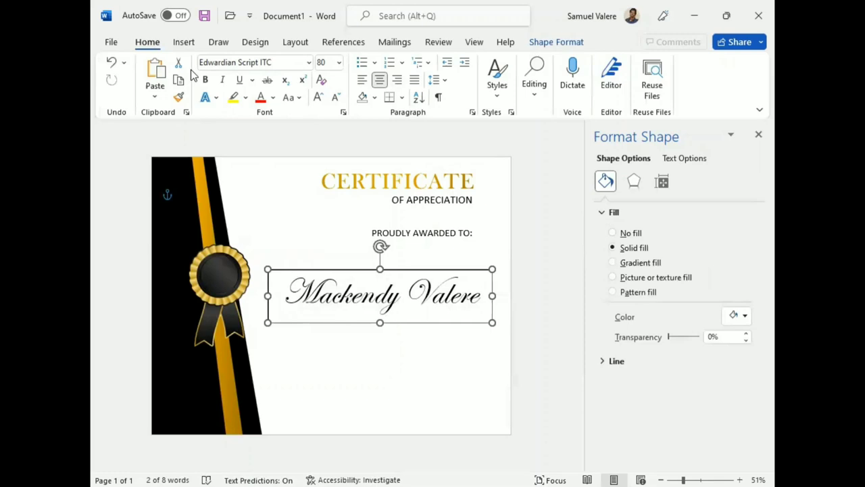
{"action": "key", "text": "Up"}
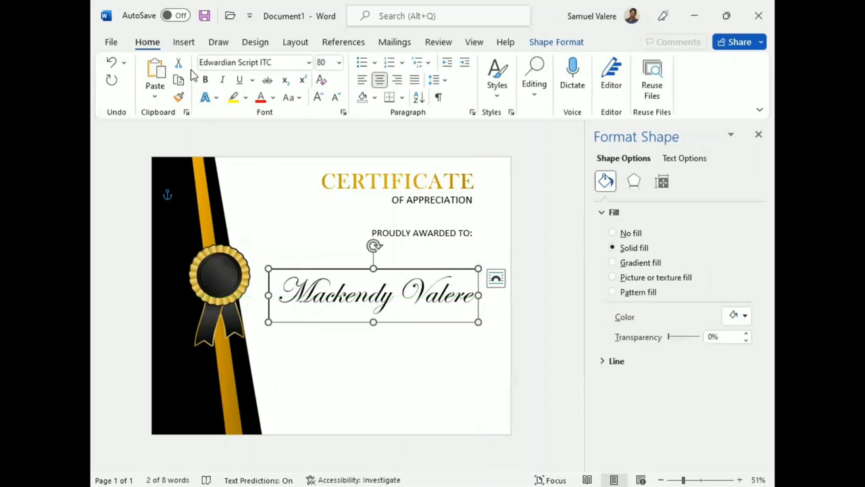
{"action": "left_click", "coordinate": [373, 365]}
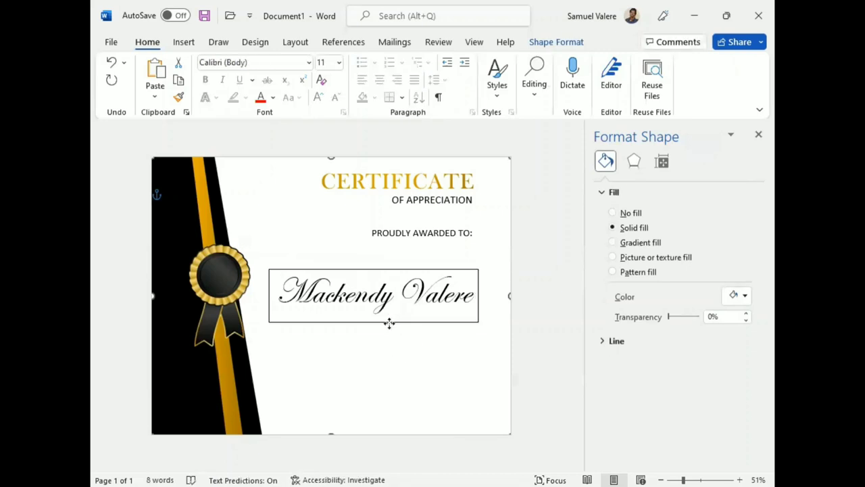
Restore the certificate background shape's solid white fill
{"action": "right_click", "coordinate": [391, 327]}
{"action": "key", "text": "Escape"}
{"action": "left_click", "coordinate": [616, 213]}
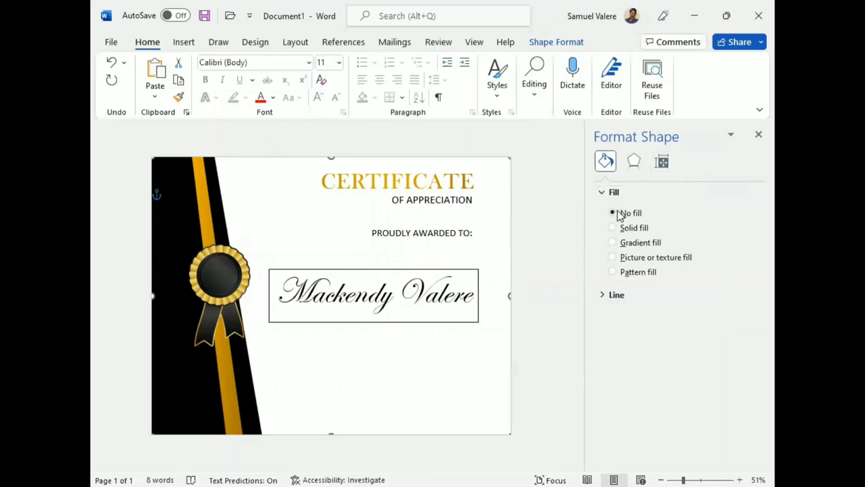
{"action": "left_click", "coordinate": [432, 273]}
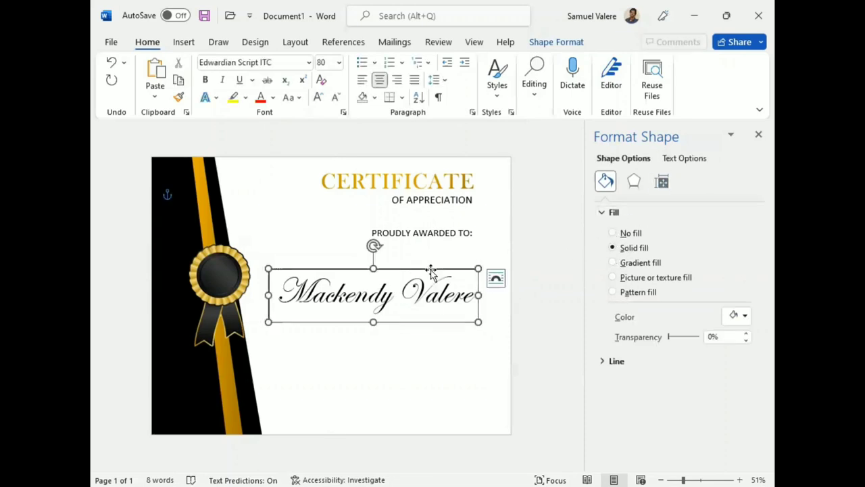
{"action": "left_click", "coordinate": [494, 244]}
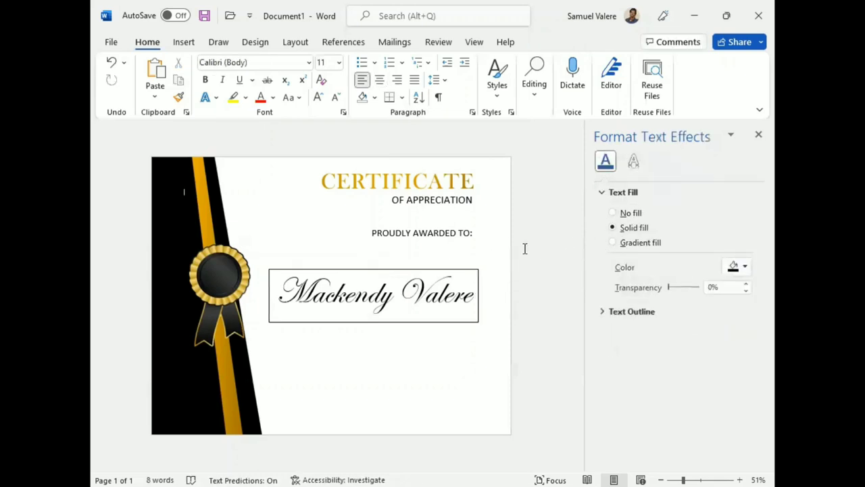
{"action": "left_click", "coordinate": [506, 241]}
{"action": "left_click", "coordinate": [615, 234]}
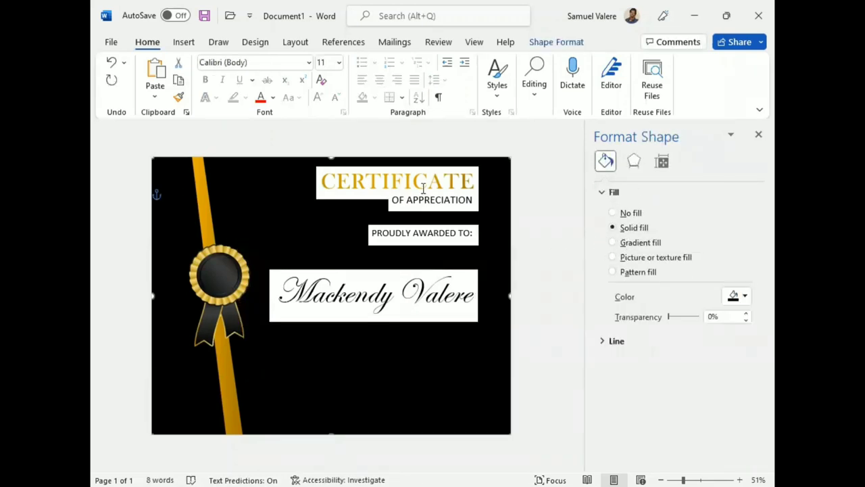
{"action": "left_click", "coordinate": [745, 296]}
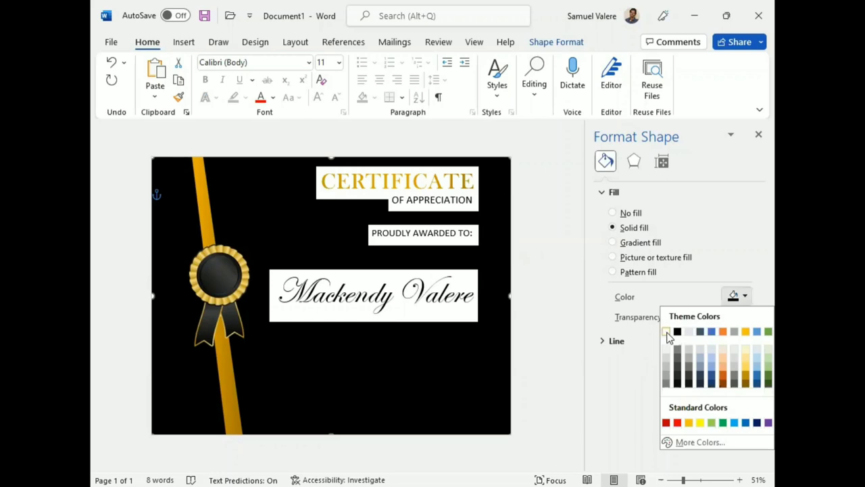
{"action": "left_click", "coordinate": [666, 331]}
Set the script name box's Shape Outline to No Outline
{"action": "left_click", "coordinate": [423, 273]}
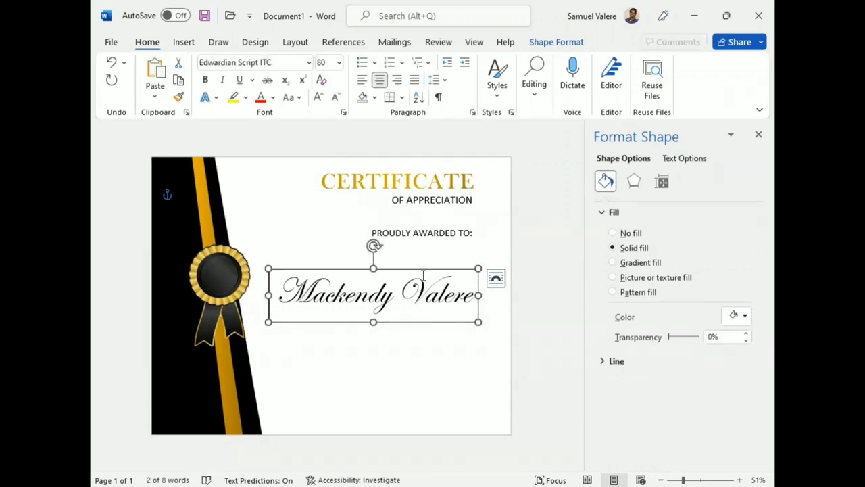
{"action": "left_click", "coordinate": [553, 44]}
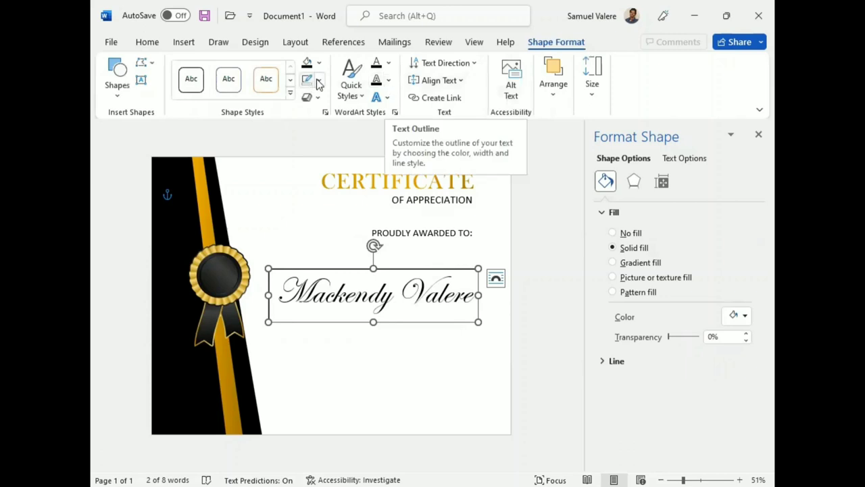
{"action": "left_click", "coordinate": [314, 79]}
{"action": "left_click", "coordinate": [371, 338]}
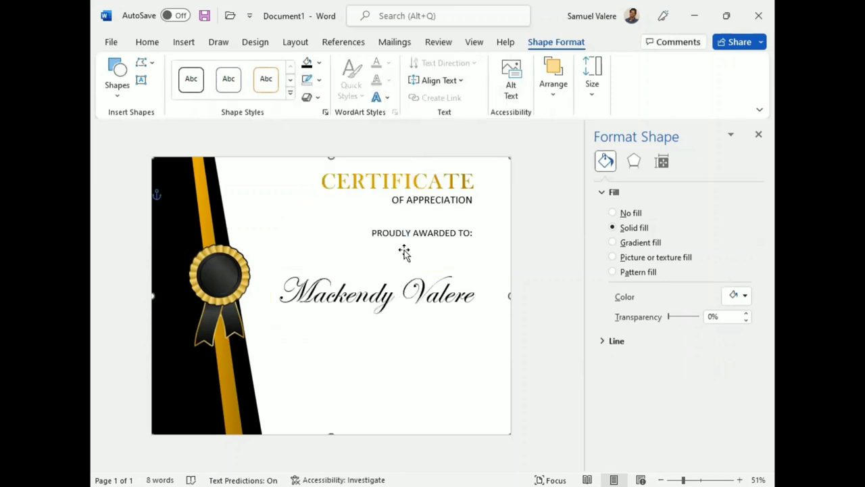
{"action": "left_click", "coordinate": [408, 228]}
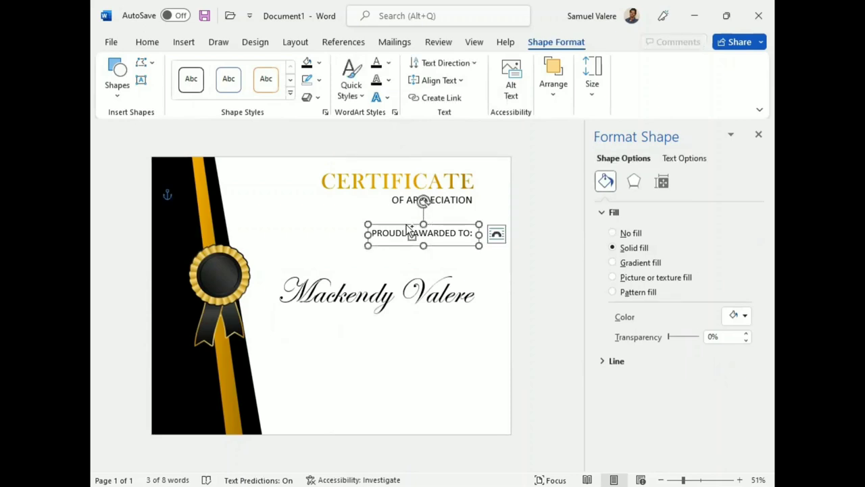
Copy the PROUDLY AWARDED TO: box below the name, retype it 'Add your text', and narrow it
{"action": "left_click_drag", "start_coordinate": [406, 225], "coordinate": [408, 338]}
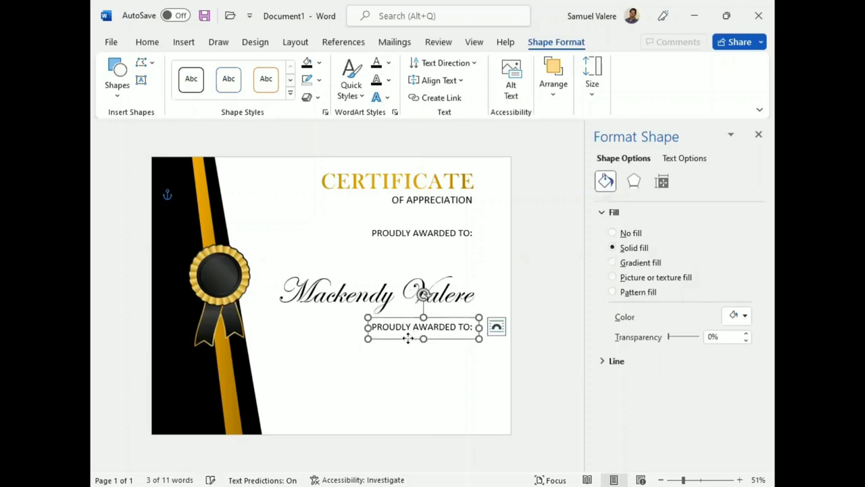
{"action": "double_click", "coordinate": [408, 338]}
{"action": "triple_click", "coordinate": [408, 338]}
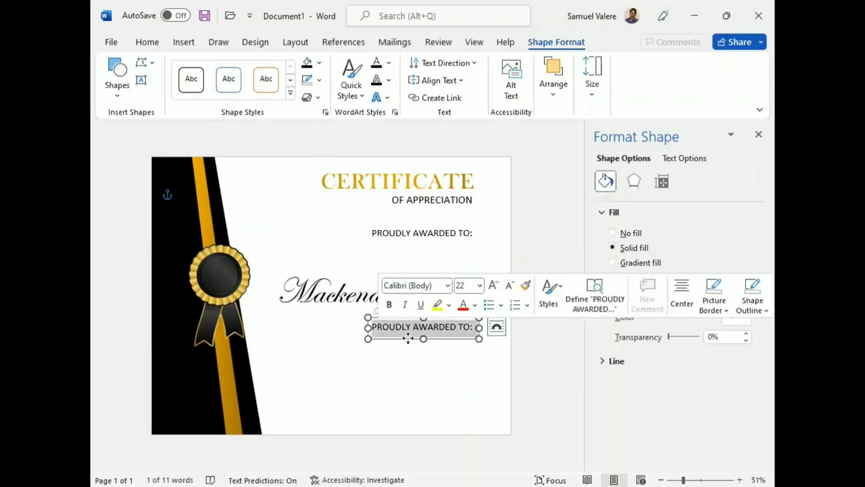
{"action": "type", "text": "Add"}
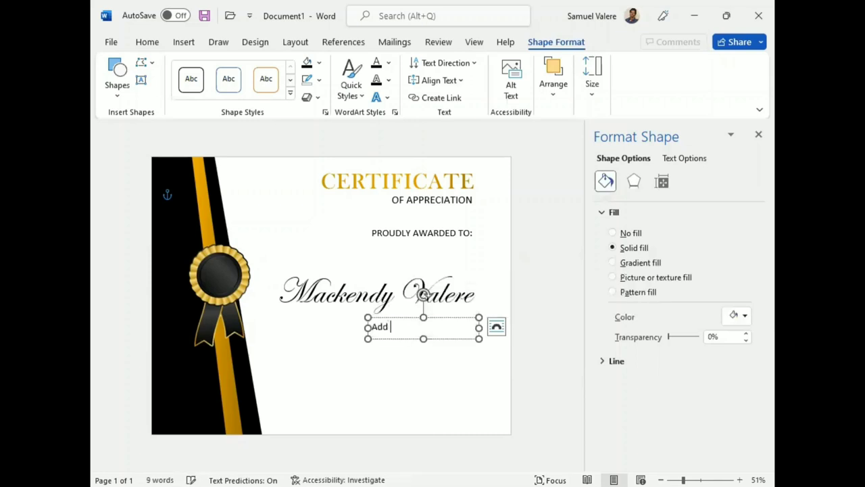
{"action": "type", "text": " your text"}
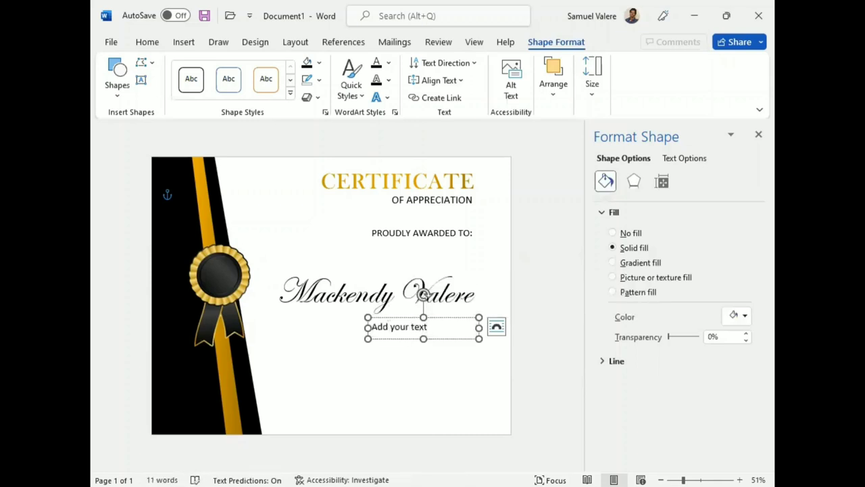
{"action": "left_click_drag", "start_coordinate": [368, 327], "coordinate": [413, 327]}
{"action": "left_click", "coordinate": [359, 408]}
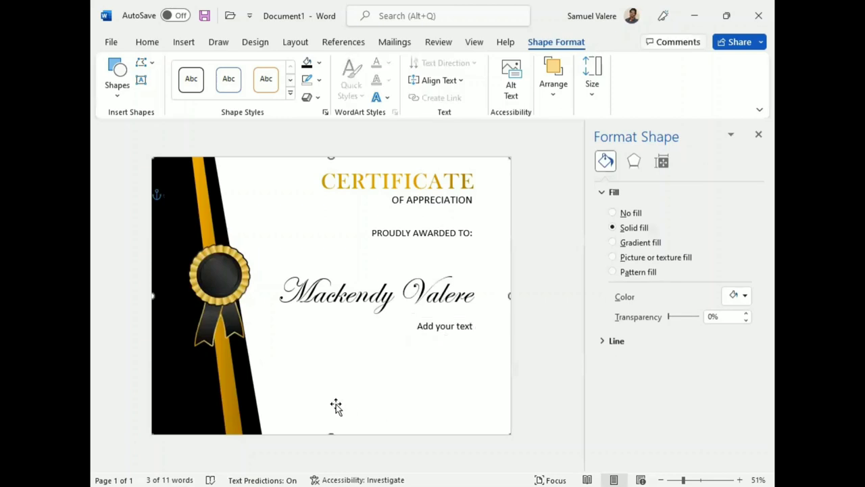
{"action": "left_click", "coordinate": [758, 135]}
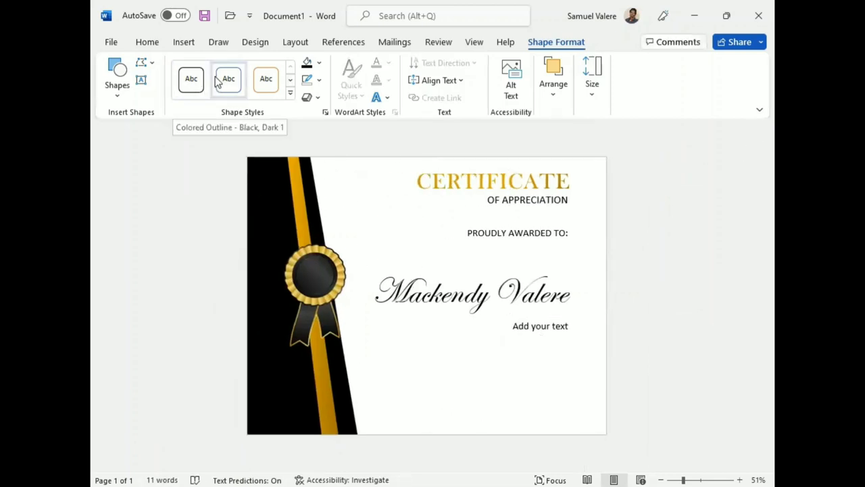
Draw a short horizontal line near the bottom of the certificate
{"action": "left_click", "coordinate": [116, 84]}
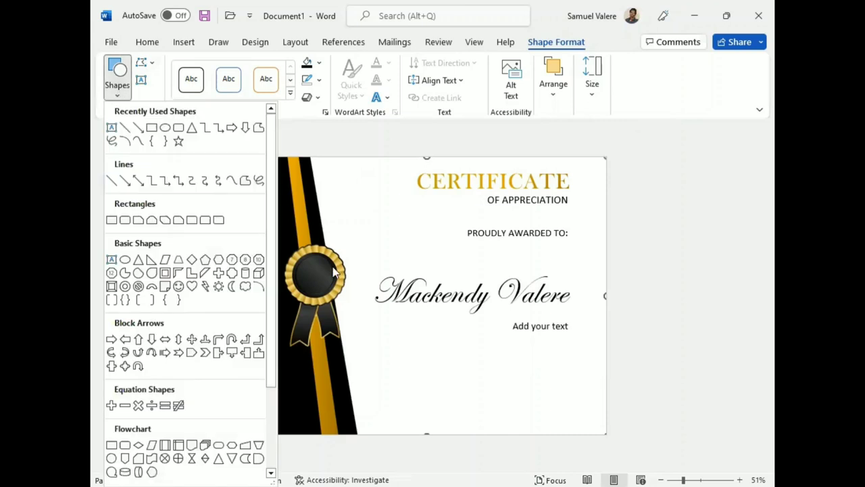
{"action": "left_click", "coordinate": [111, 180]}
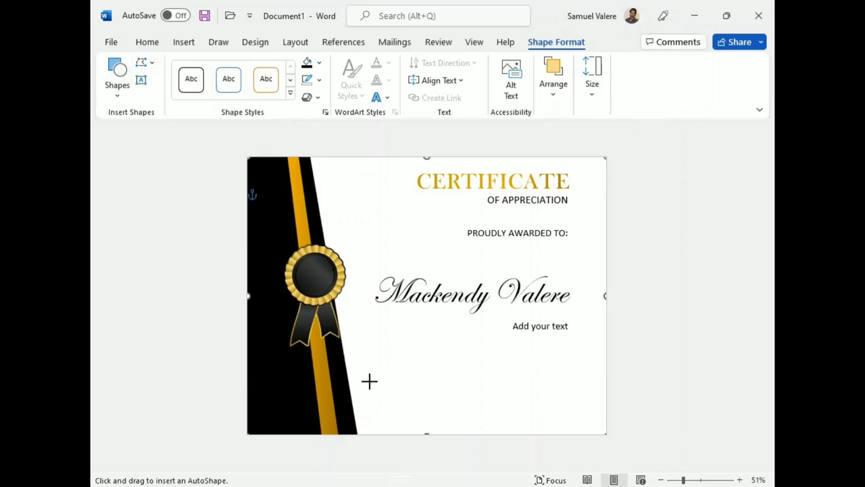
{"action": "left_click_drag", "start_coordinate": [359, 399], "coordinate": [445, 399]}
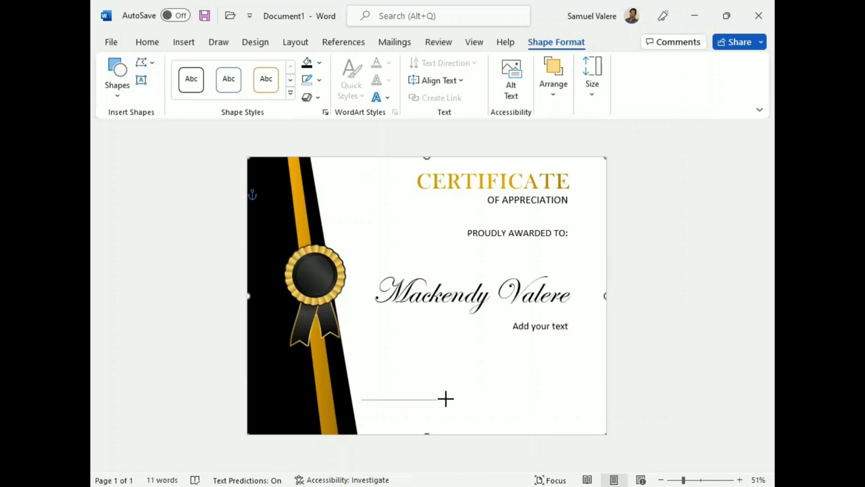
{"action": "left_click_drag", "start_coordinate": [417, 399], "coordinate": [424, 406]}
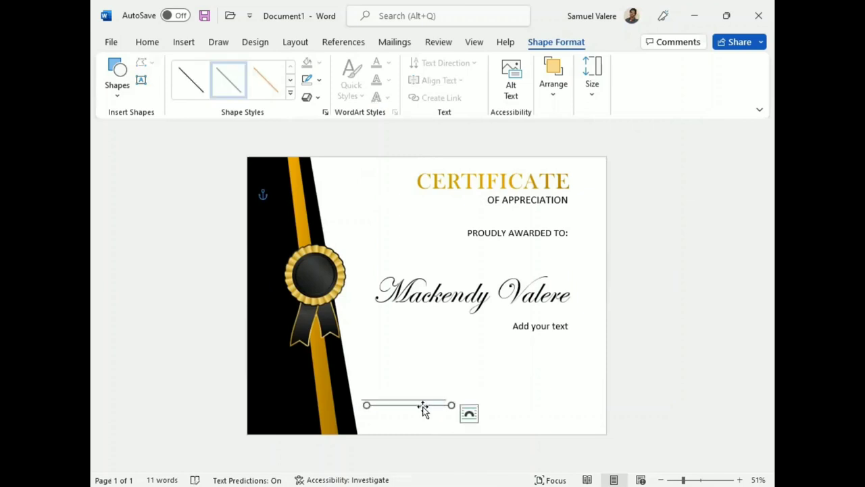
{"action": "left_click", "coordinate": [419, 405]}
{"action": "left_click_drag", "start_coordinate": [419, 405], "coordinate": [412, 402]}
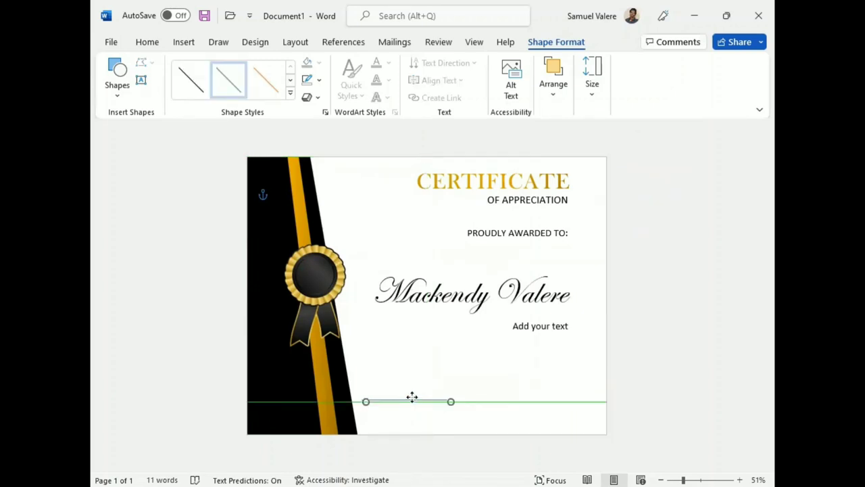
{"action": "key", "text": "Up"}
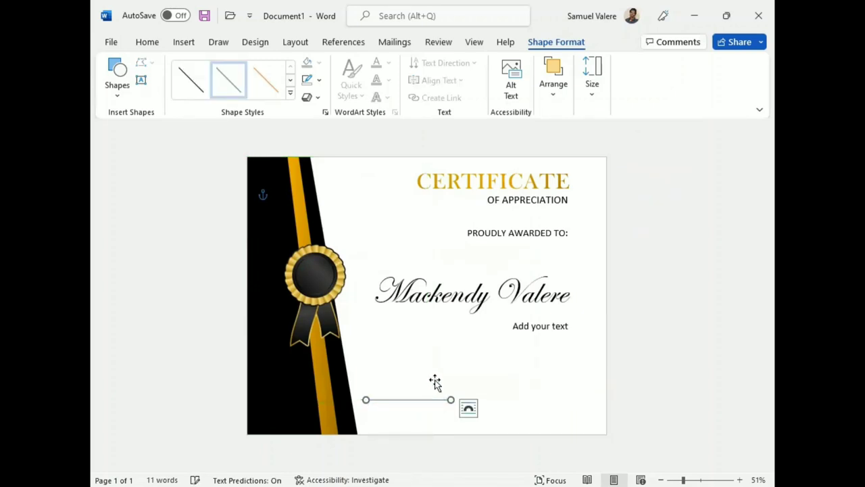
{"action": "key", "text": "Up"}
Duplicate the line to the right and make both lines 1½ pt black
{"action": "key", "text": "ctrl+d"}
{"action": "key", "text": "Right"}
{"action": "key", "text": "Right"}
{"action": "key", "text": "Right"}
{"action": "key", "text": "Right"}
{"action": "key", "text": "Right"}
{"action": "key", "text": "Right"}
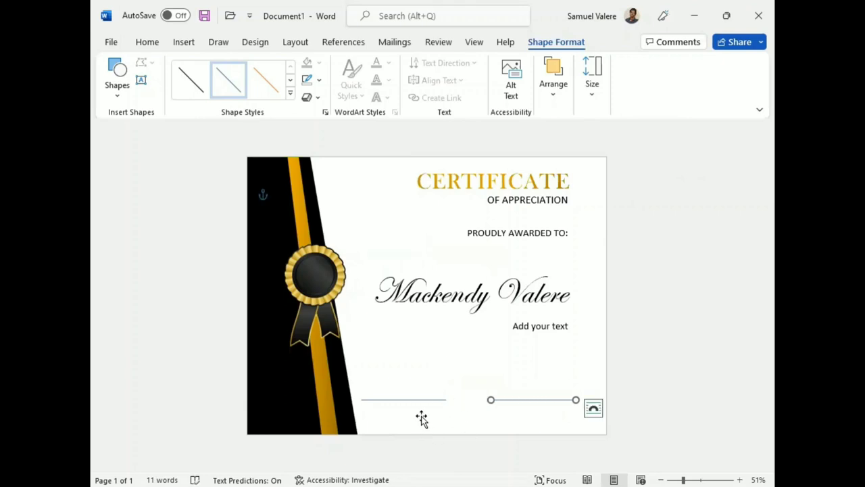
{"action": "left_click", "coordinate": [417, 400], "text": "shift"}
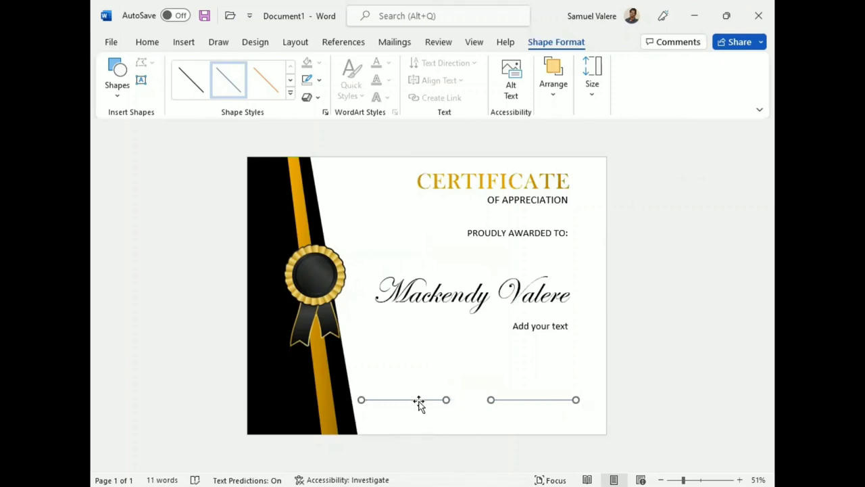
{"action": "left_click", "coordinate": [318, 80]}
{"action": "mouse_move", "coordinate": [410, 269]}
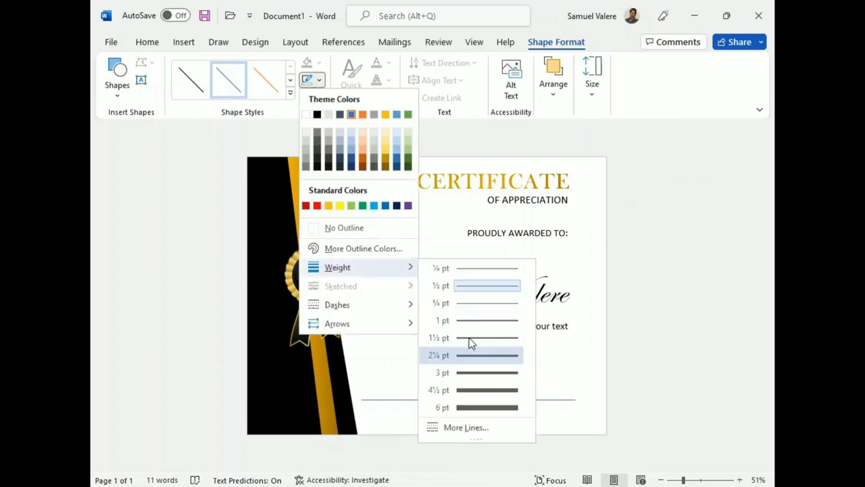
{"action": "left_click", "coordinate": [471, 338]}
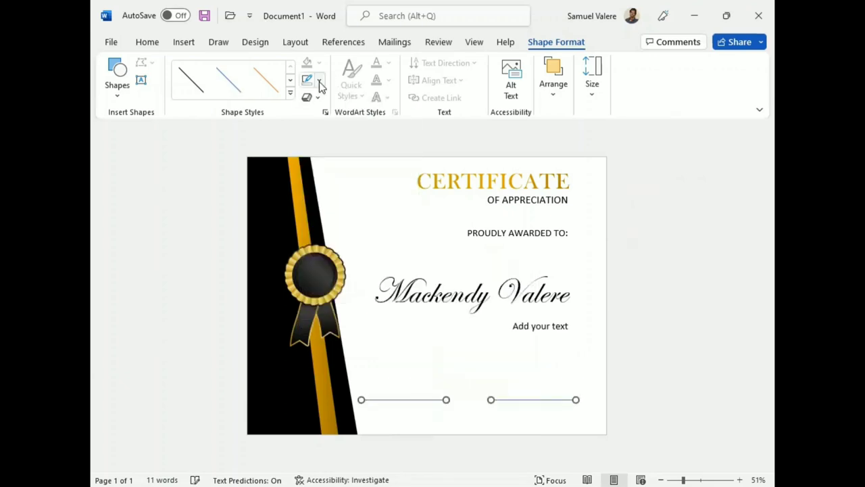
{"action": "left_click", "coordinate": [319, 81]}
{"action": "left_click", "coordinate": [320, 115]}
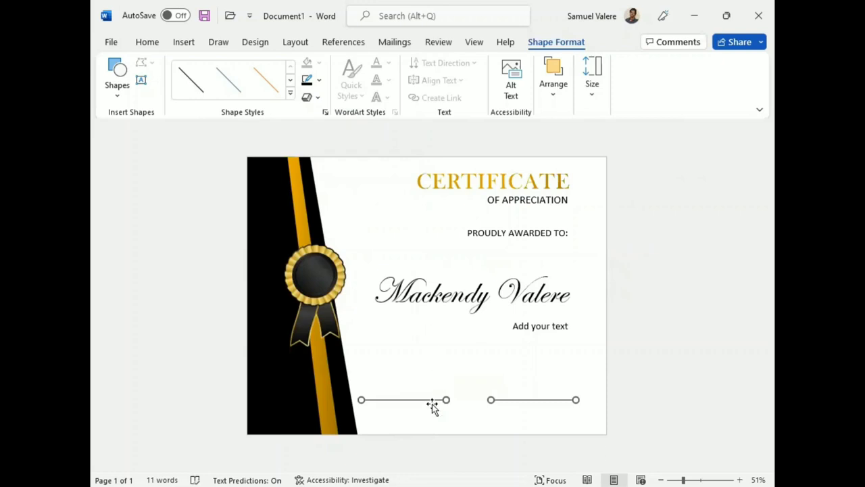
Copy the Add your text box under the left line as a centred 'Date' label
{"action": "left_click", "coordinate": [533, 326]}
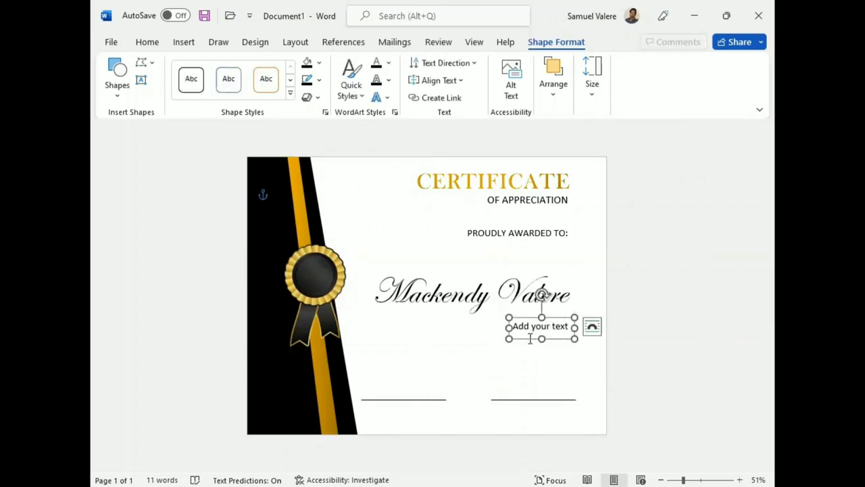
{"action": "left_click_drag", "start_coordinate": [530, 339], "coordinate": [382, 419], "text": "ctrl"}
{"action": "double_click", "coordinate": [398, 411]}
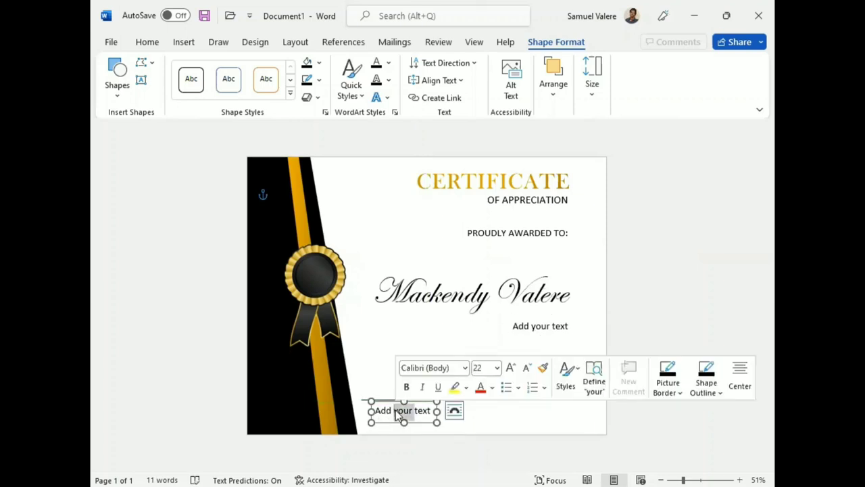
{"action": "triple_click", "coordinate": [395, 410]}
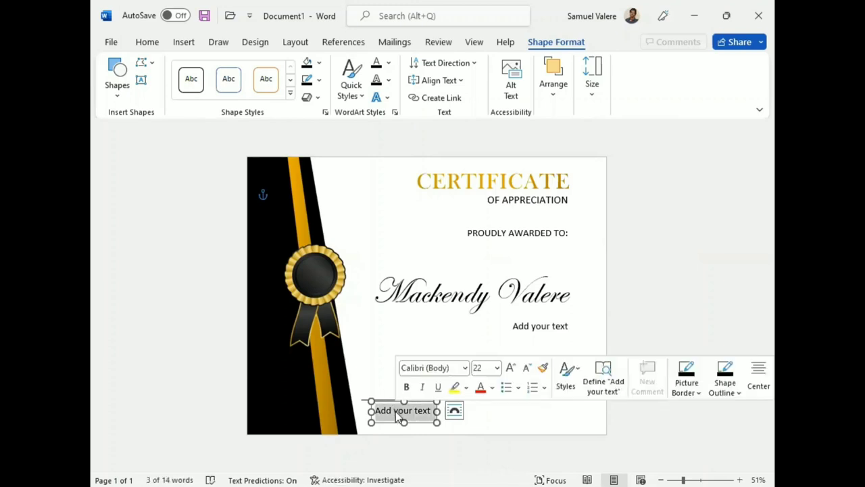
{"action": "type", "text": "Date"}
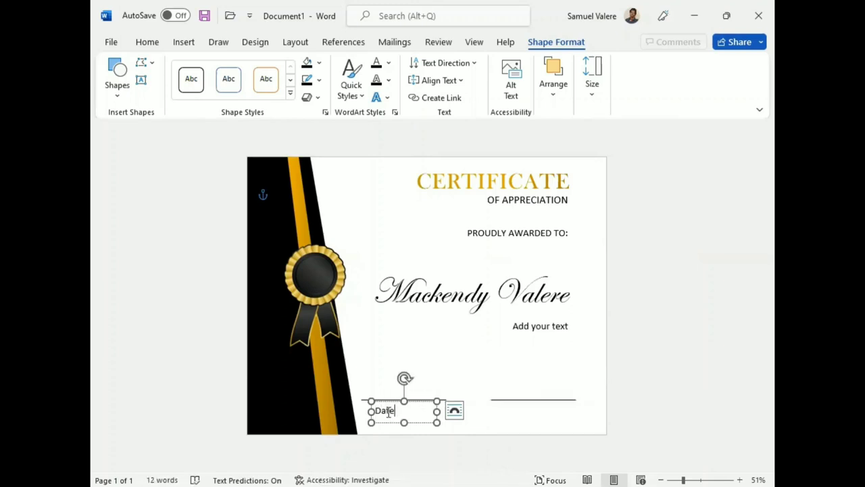
{"action": "double_click", "coordinate": [386, 411]}
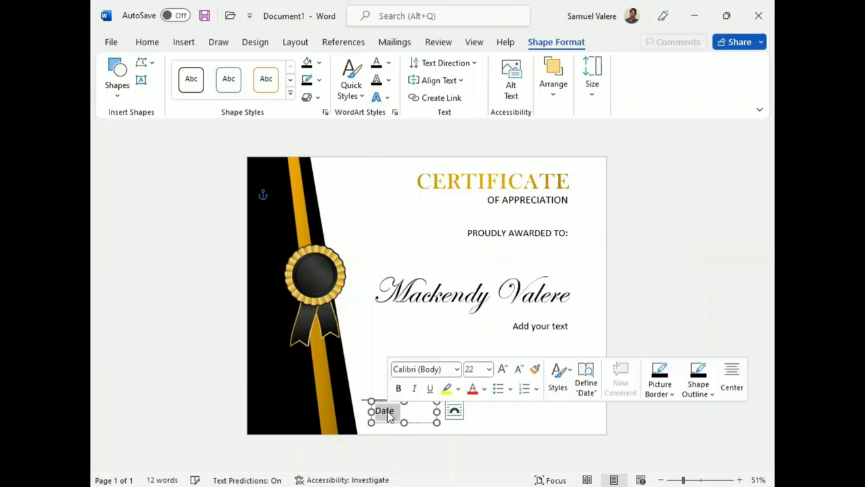
{"action": "left_click", "coordinate": [144, 44]}
{"action": "left_click", "coordinate": [380, 81]}
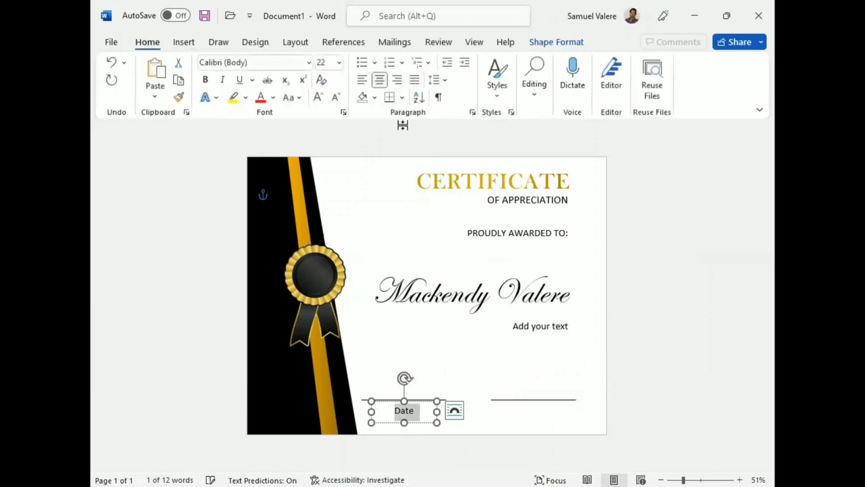
{"action": "left_click", "coordinate": [424, 419]}
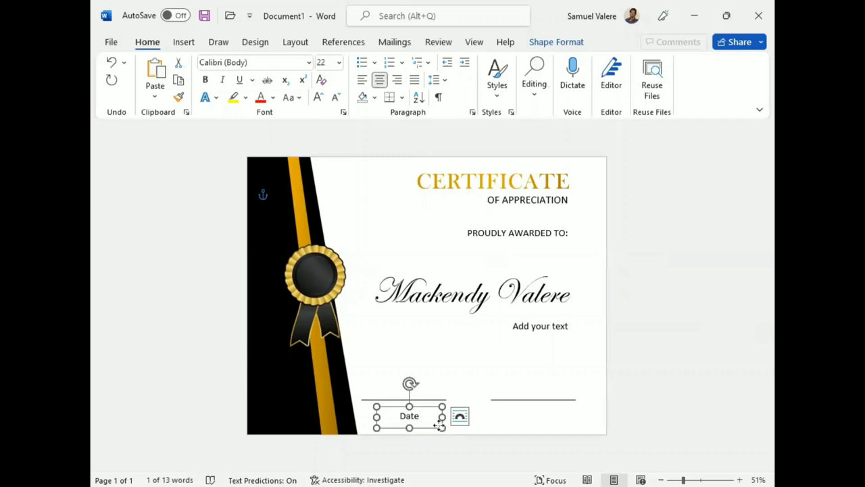
Copy the Date label under the right line and retype it as 'Signature'
{"action": "left_click_drag", "start_coordinate": [425, 423], "coordinate": [548, 426]}
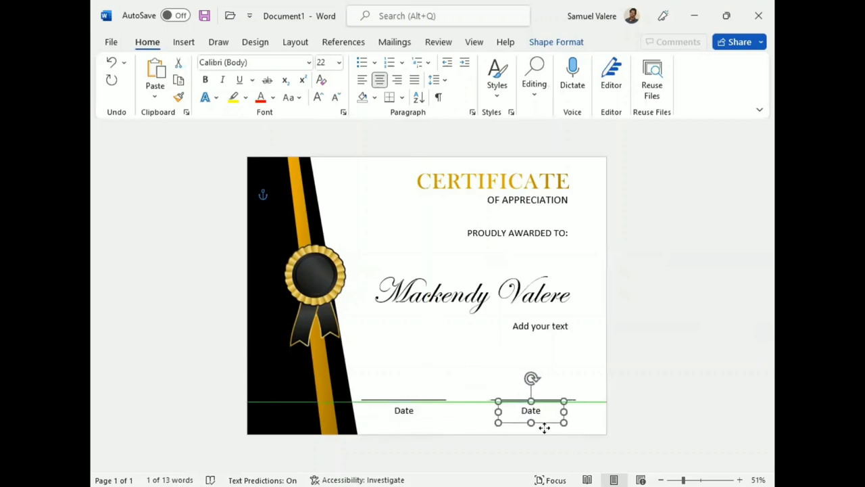
{"action": "double_click", "coordinate": [534, 412]}
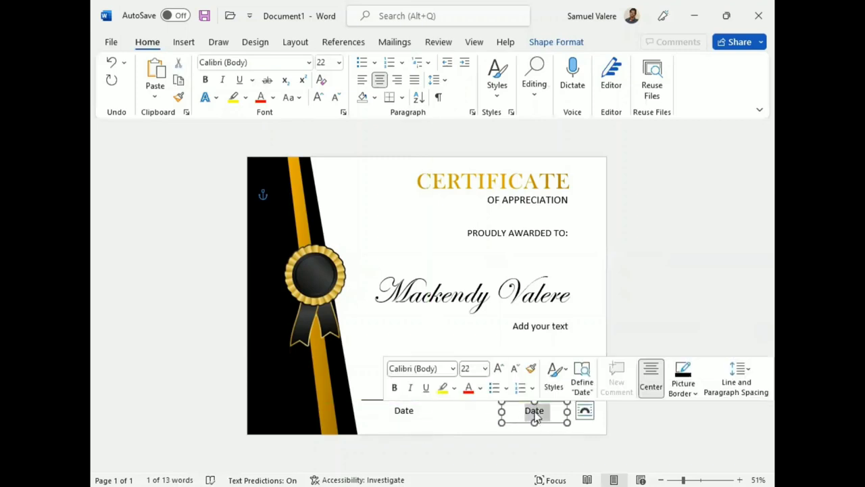
{"action": "type", "text": "Signature"}
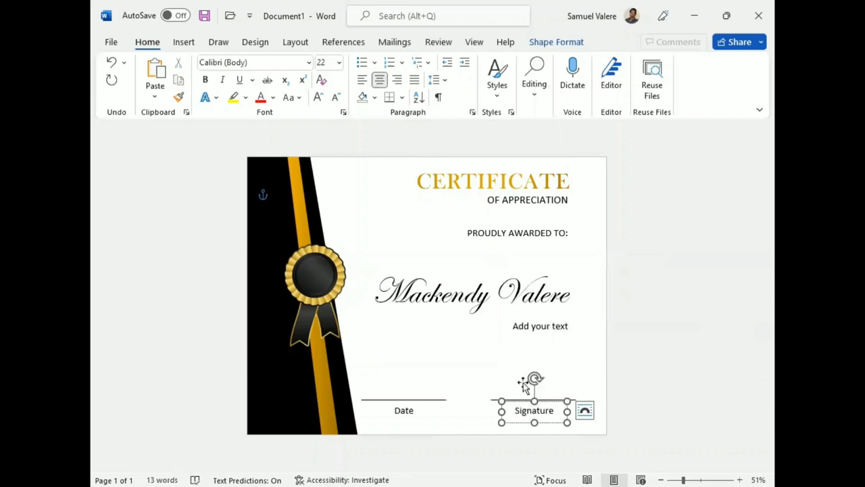
{"action": "left_click", "coordinate": [433, 375]}
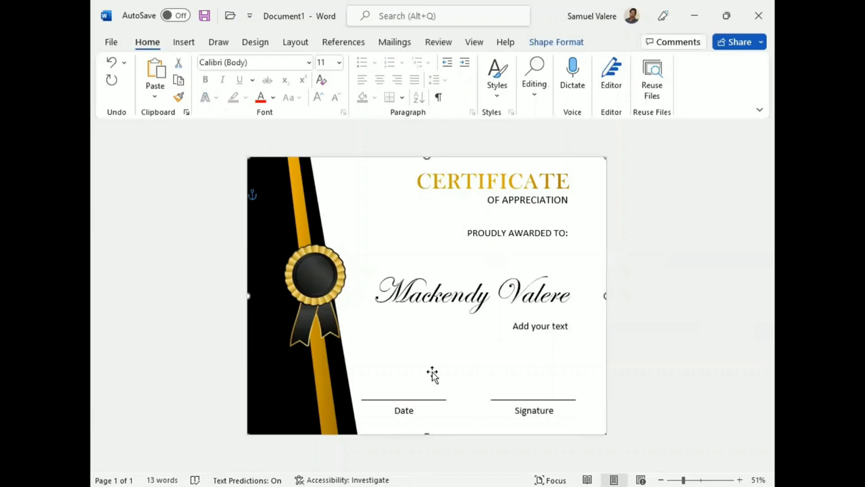
Give the background a diagonal stripe pattern fill with a very light grey foreground
{"action": "left_click", "coordinate": [542, 44]}
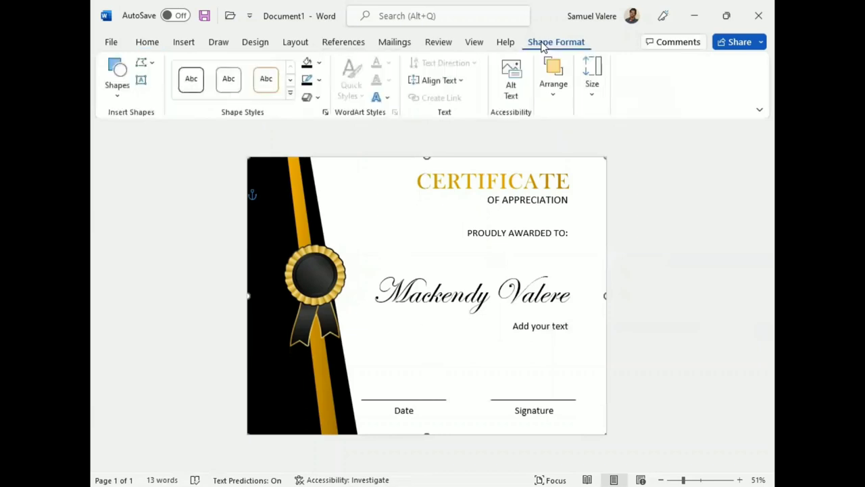
{"action": "left_click", "coordinate": [320, 65]}
{"action": "mouse_move", "coordinate": [398, 274]}
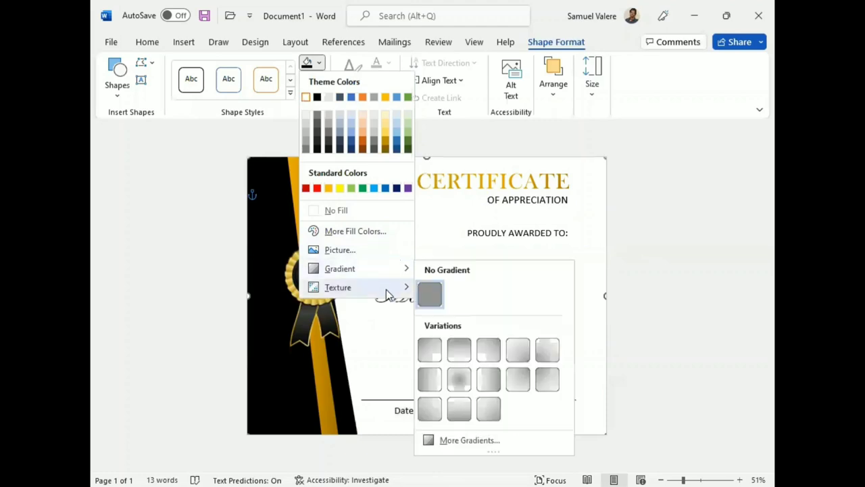
{"action": "mouse_move", "coordinate": [391, 292]}
{"action": "left_click", "coordinate": [464, 469]}
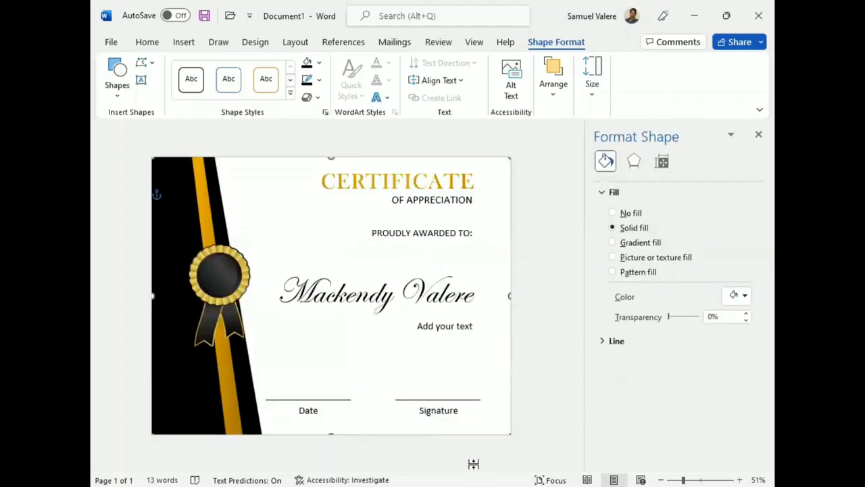
{"action": "left_click", "coordinate": [651, 273]}
{"action": "left_click", "coordinate": [737, 345]}
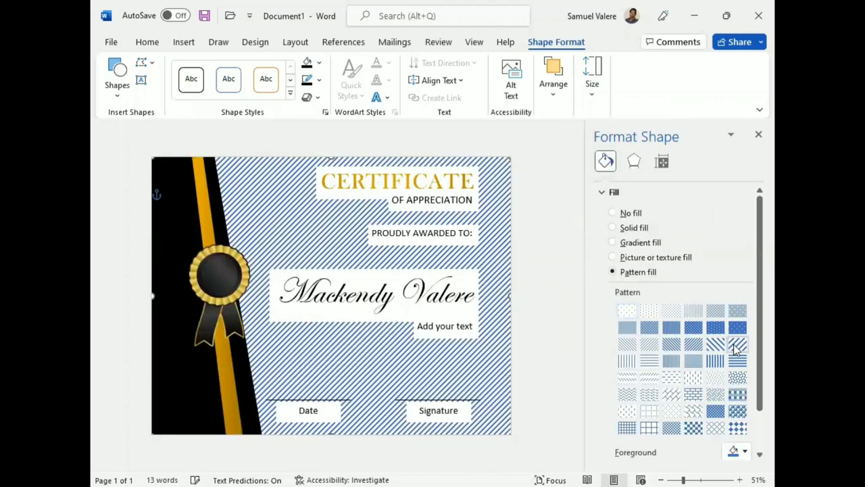
{"action": "left_click", "coordinate": [744, 453]}
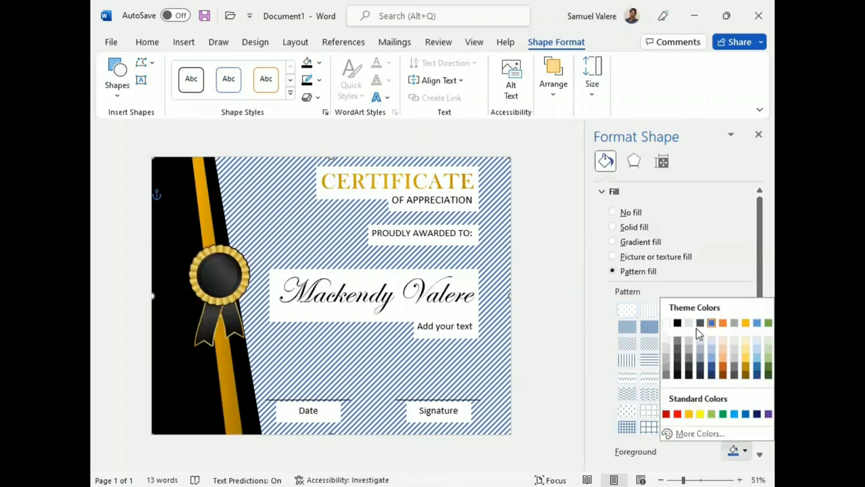
{"action": "left_click", "coordinate": [666, 343]}
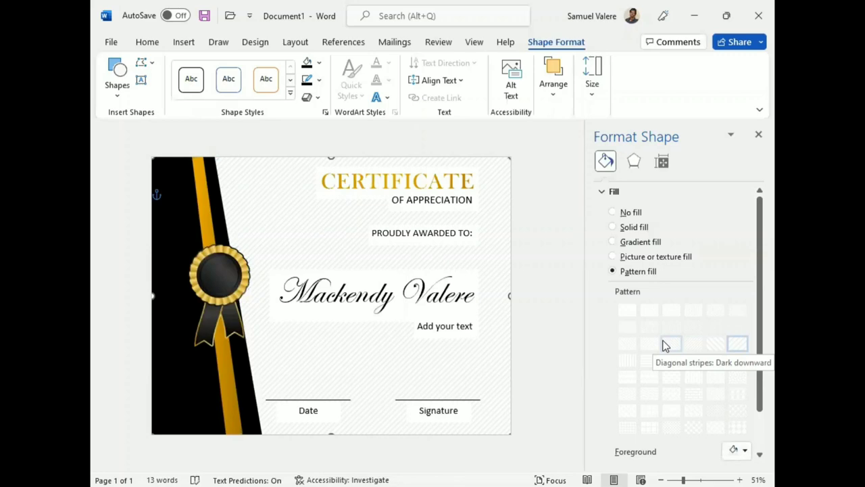
{"action": "left_click", "coordinate": [324, 304]}
{"action": "left_click", "coordinate": [338, 269]}
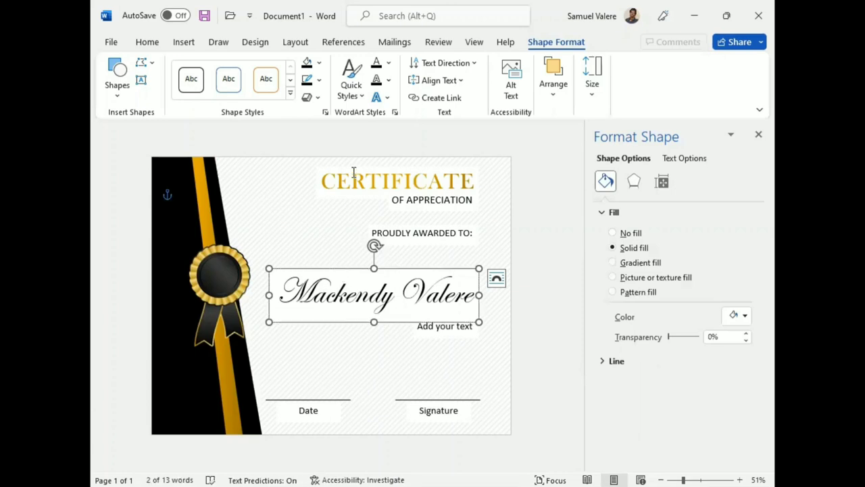
Set No fill on the name, Date, Signature, PROUDLY AWARDED TO:, OF APPRECIATION, CERTIFICATE and Add your text boxes
{"action": "left_click", "coordinate": [613, 233]}
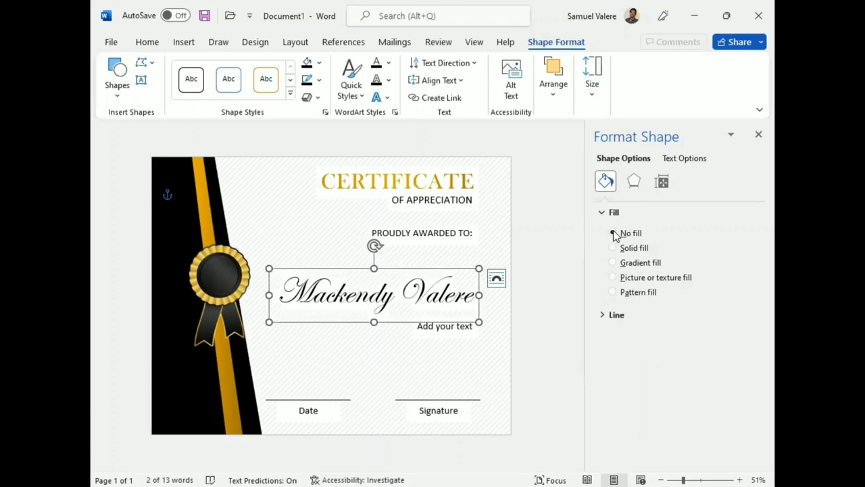
{"action": "double_click", "coordinate": [302, 411]}
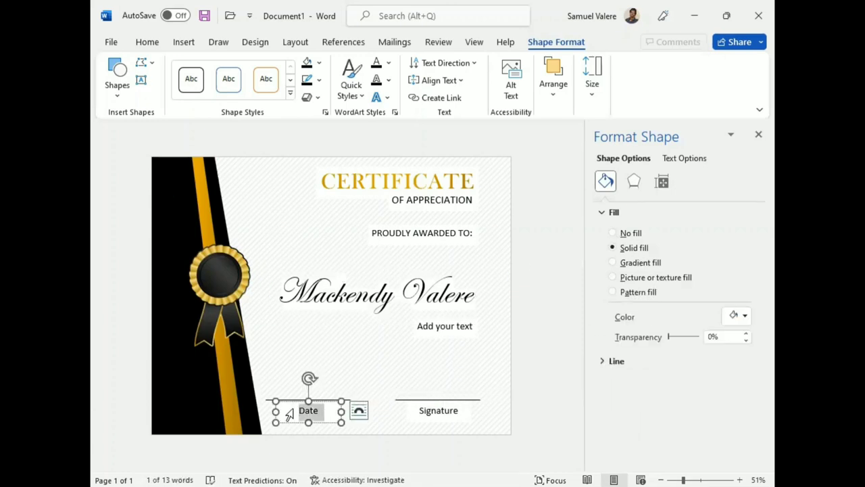
{"action": "left_click", "coordinate": [613, 233]}
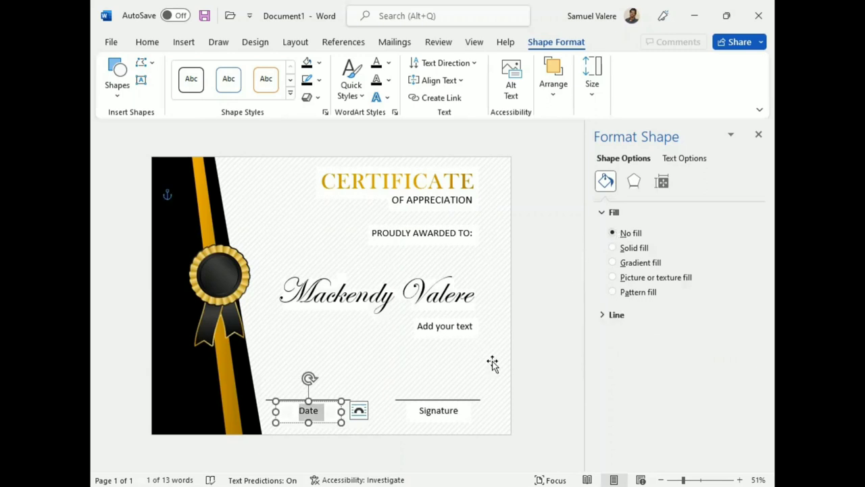
{"action": "left_click", "coordinate": [467, 410]}
{"action": "left_click", "coordinate": [614, 233]}
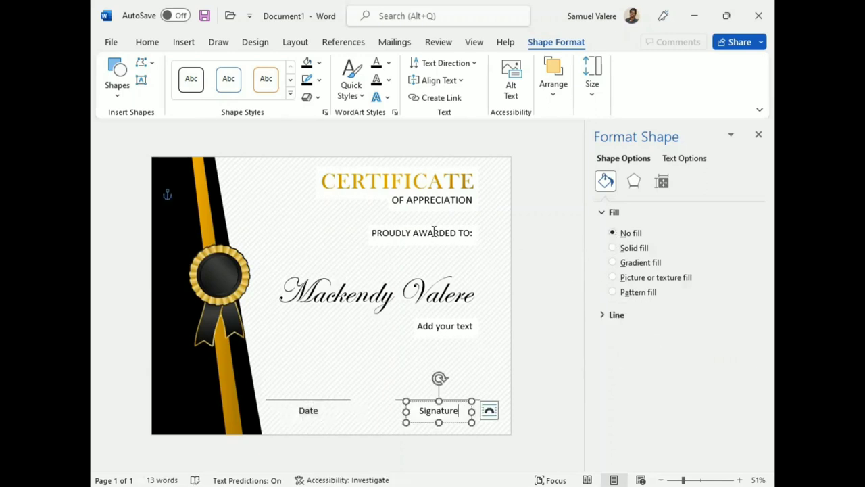
{"action": "left_click", "coordinate": [433, 233]}
{"action": "left_click", "coordinate": [613, 233]}
{"action": "left_click", "coordinate": [465, 200]}
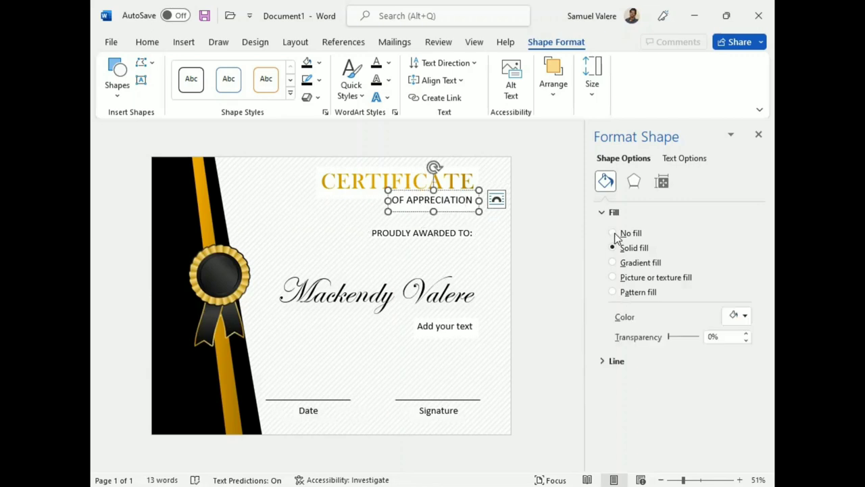
{"action": "left_click", "coordinate": [613, 233]}
{"action": "left_click", "coordinate": [461, 181]}
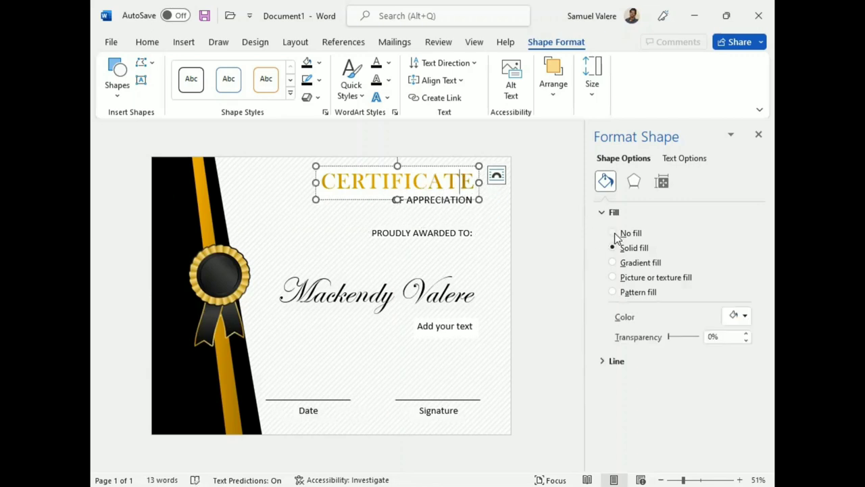
{"action": "left_click", "coordinate": [613, 233]}
{"action": "left_click", "coordinate": [450, 326]}
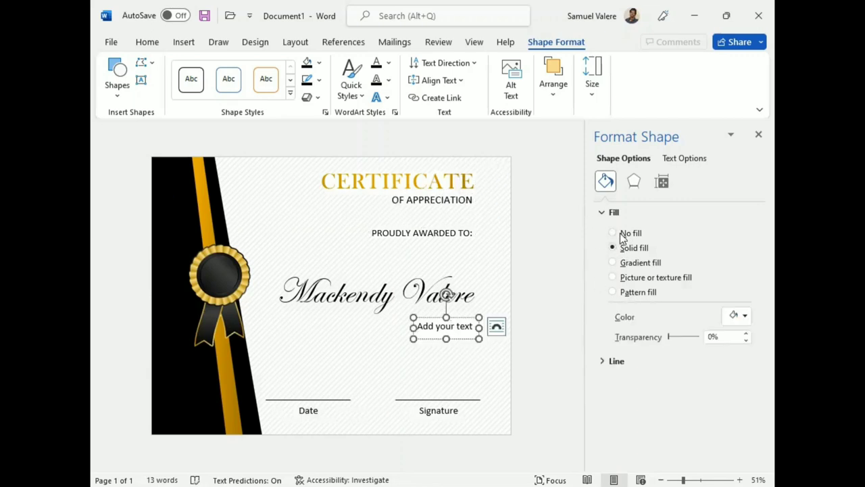
{"action": "left_click", "coordinate": [613, 233]}
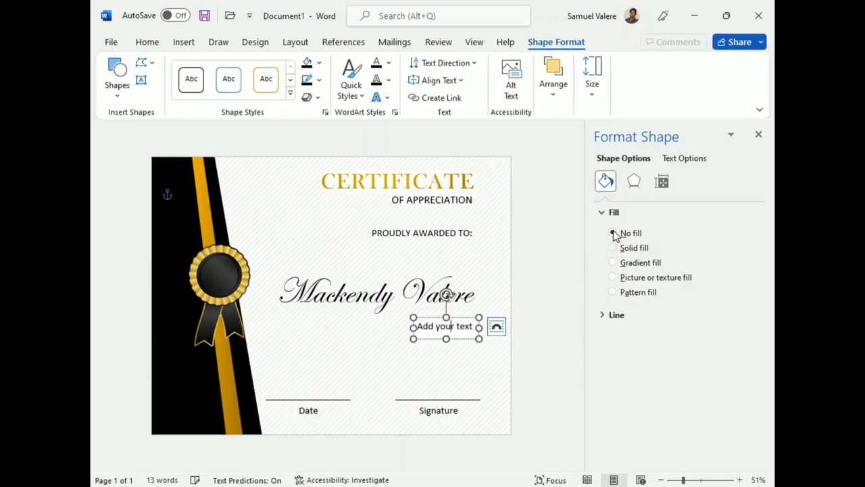
Close the Format Shape pane and nudge the gold rosette slightly
{"action": "left_click", "coordinate": [538, 416]}
{"action": "left_click", "coordinate": [758, 134]}
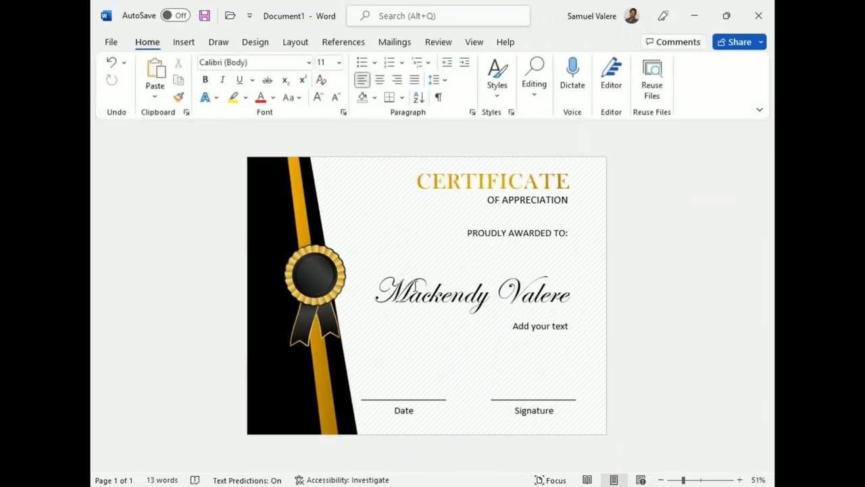
{"action": "left_click_drag", "start_coordinate": [317, 275], "coordinate": [316, 283]}
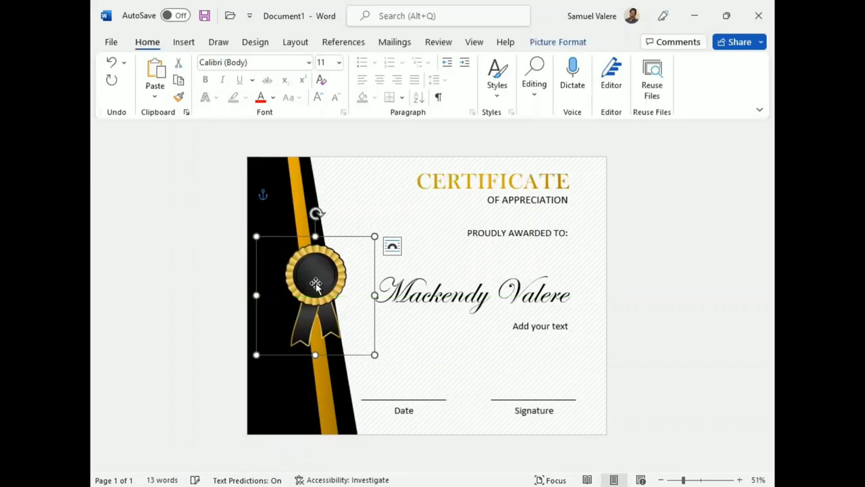